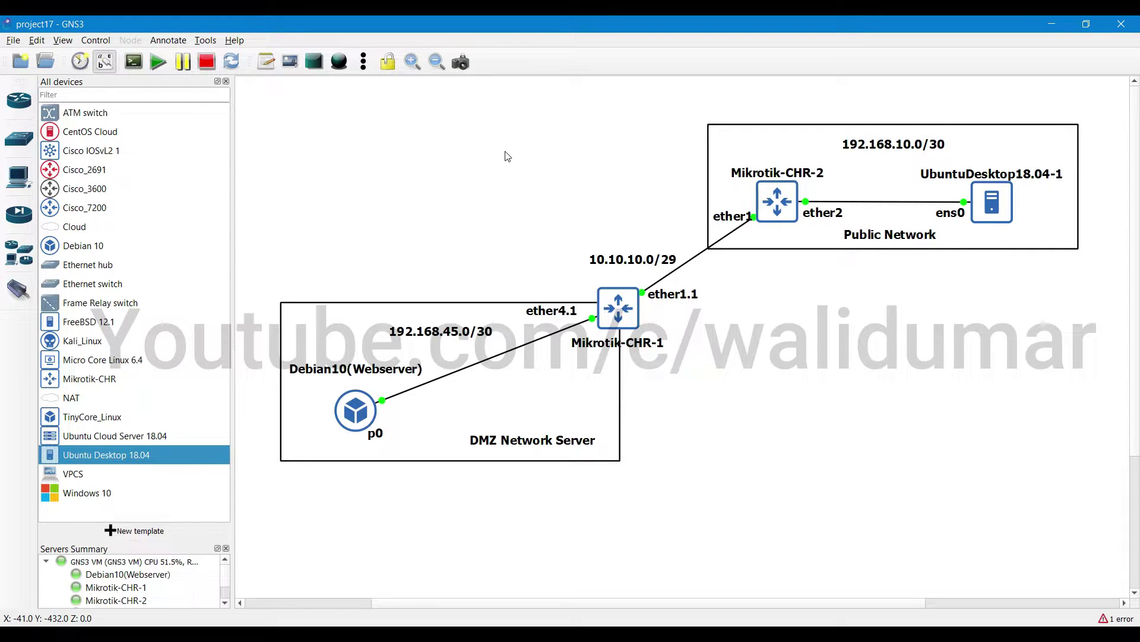
left_click_drag(642, 101, 1090, 401)
left_click(1096, 415)
mouse_move(266, 250)
left_mouse_down()
mouse_move(621, 469)
mouse_move(644, 498)
mouse_move(258, 242)
left_mouse_up()
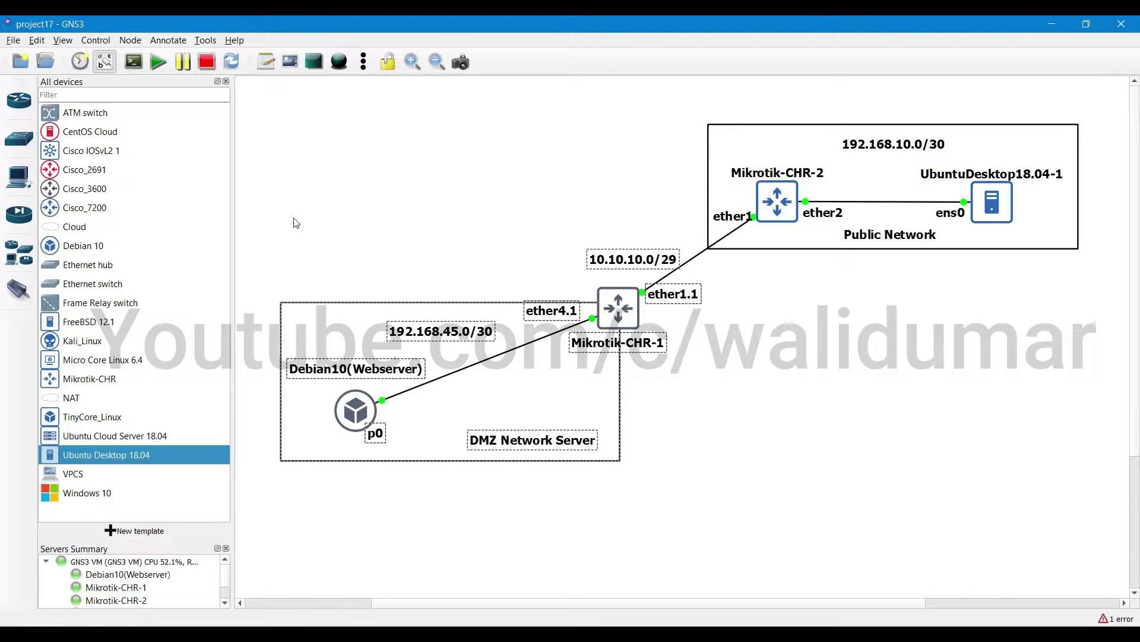
left_click(663, 453)
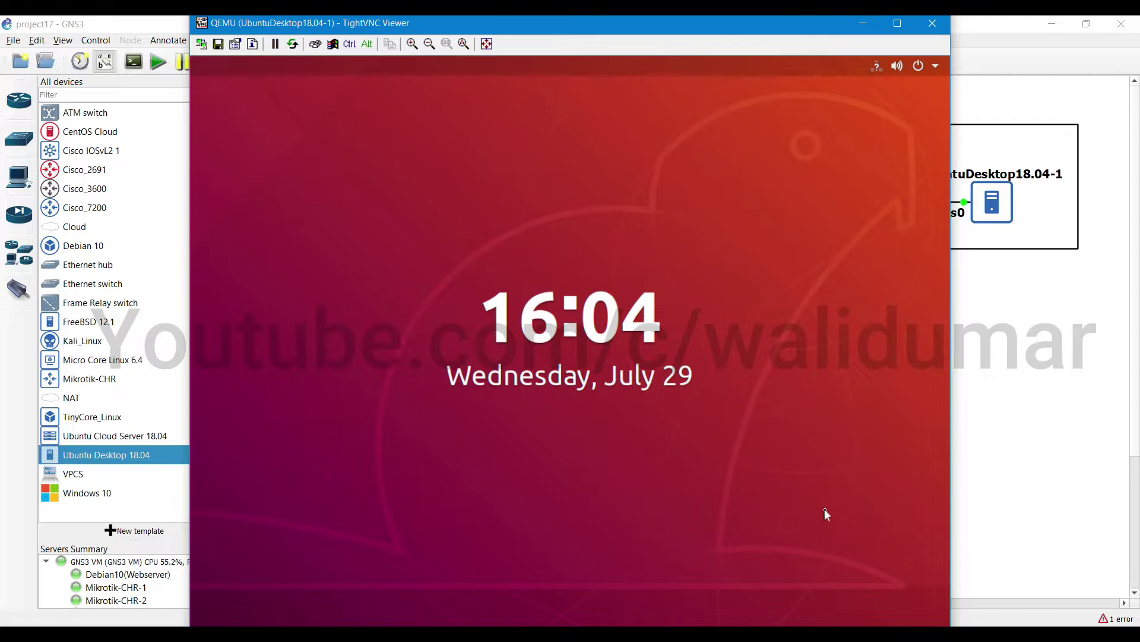
left_click(997, 451)
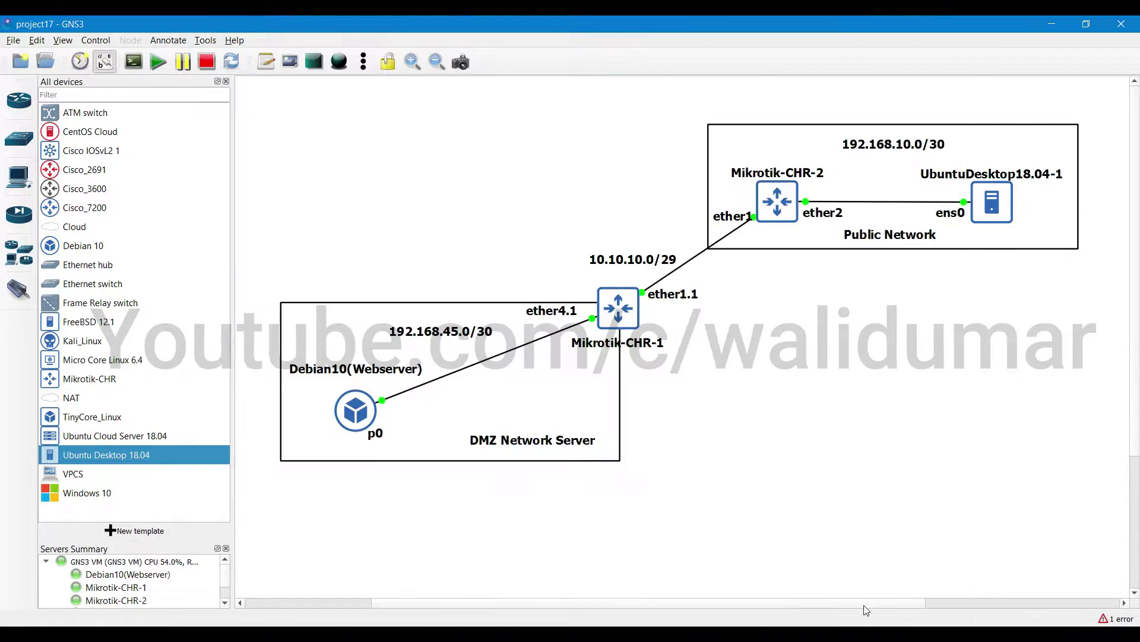
In the Debian10(Webserver) console, check the nginx service status with /etc/init.d/nginx status and read through the output
left_click(830, 349)
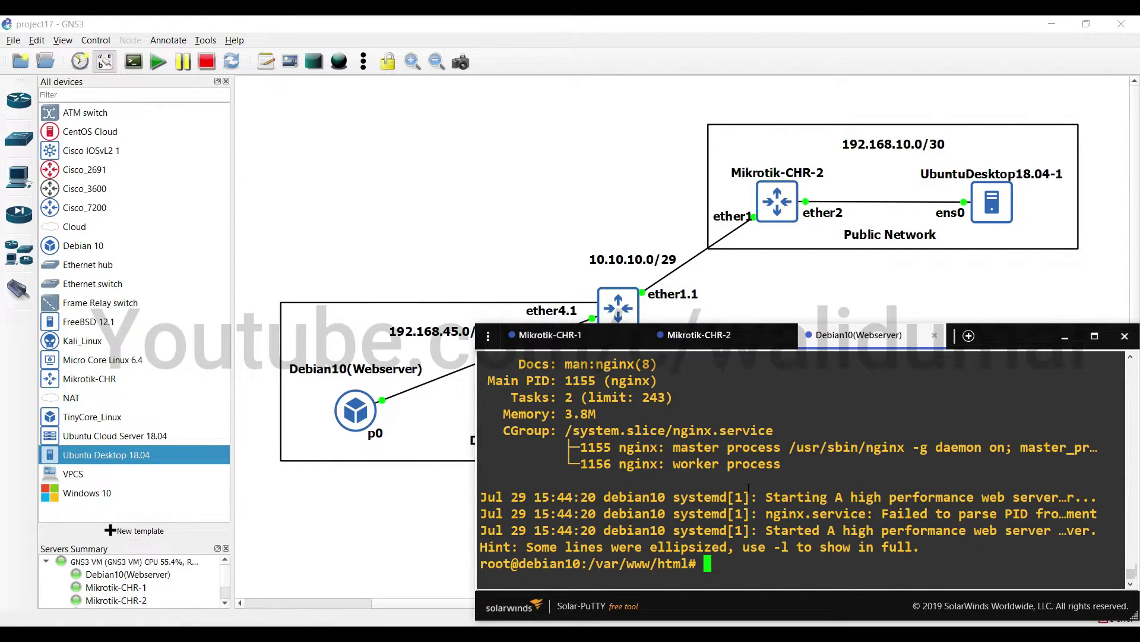
type("/etc/init.d/nginx status")
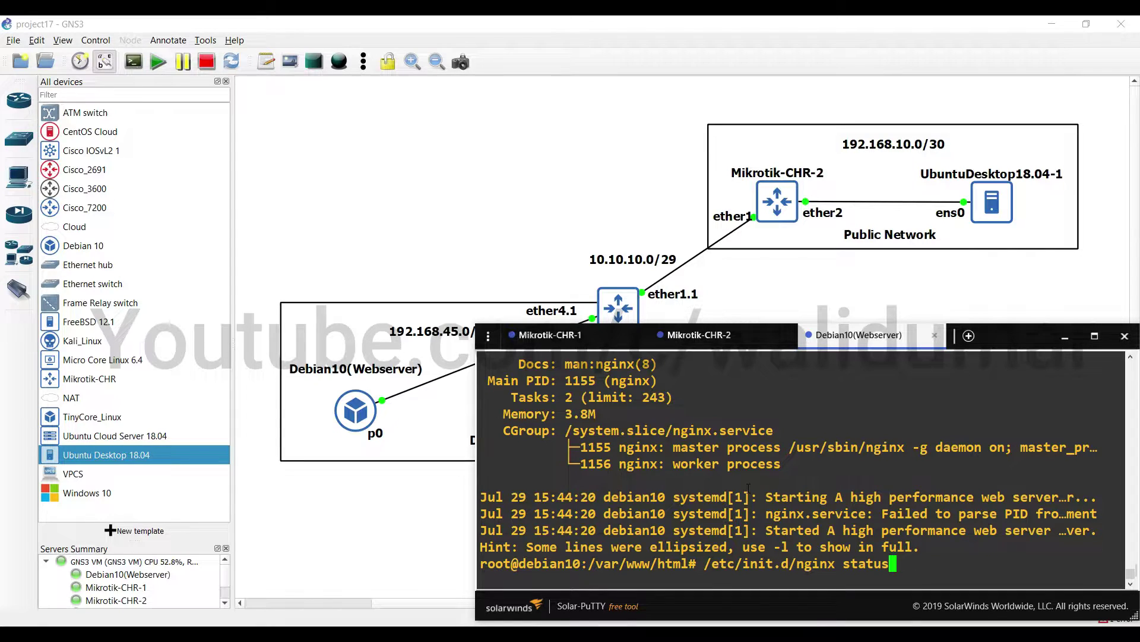
key("Return")
scroll(748, 488, "up", 2)
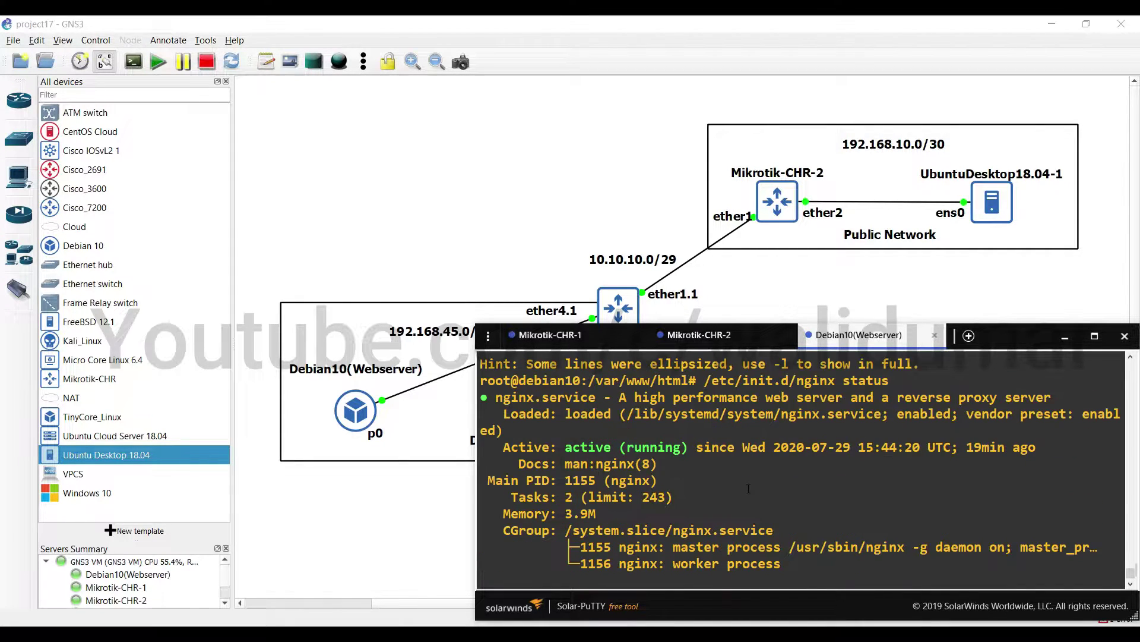
scroll(622, 463, "down", 2)
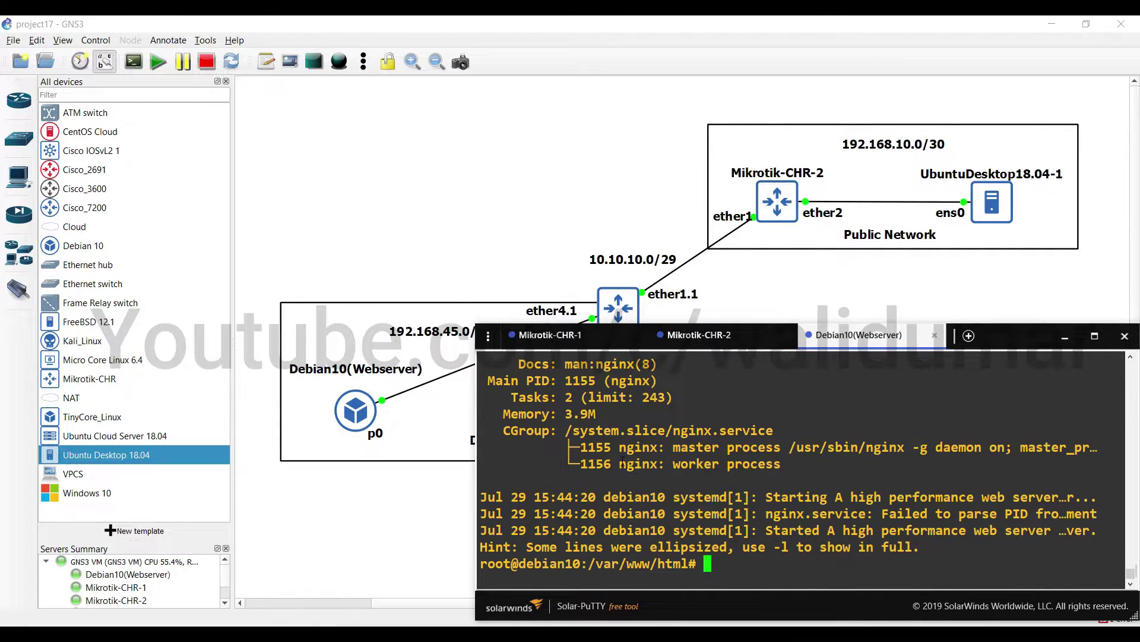
left_click(536, 240)
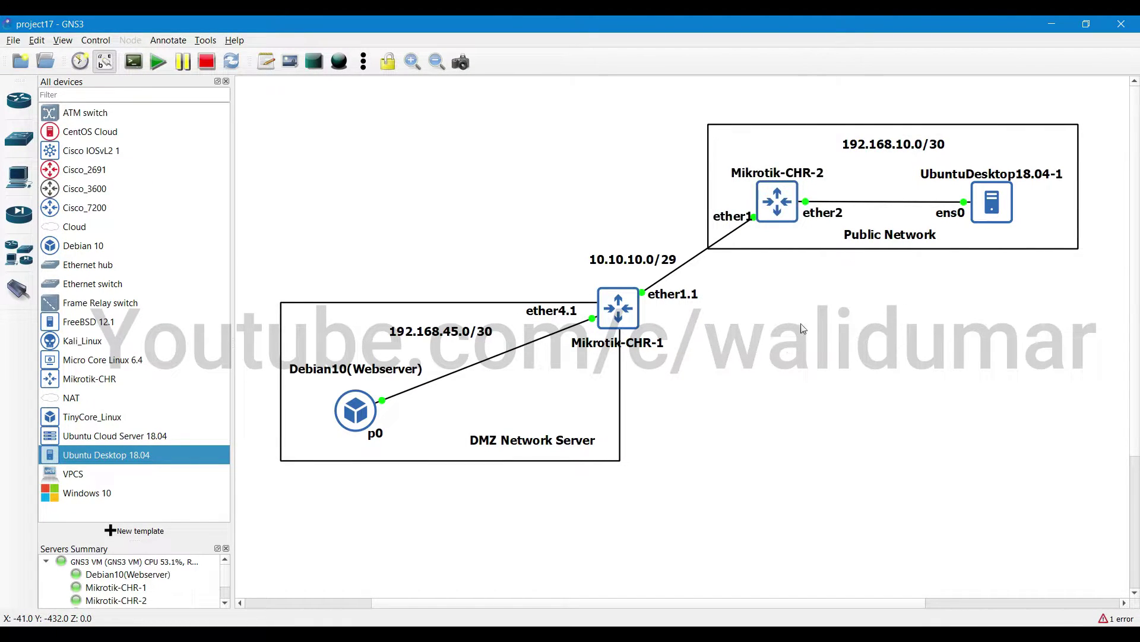
left_click_drag(669, 99, 1105, 266)
left_click(1106, 280)
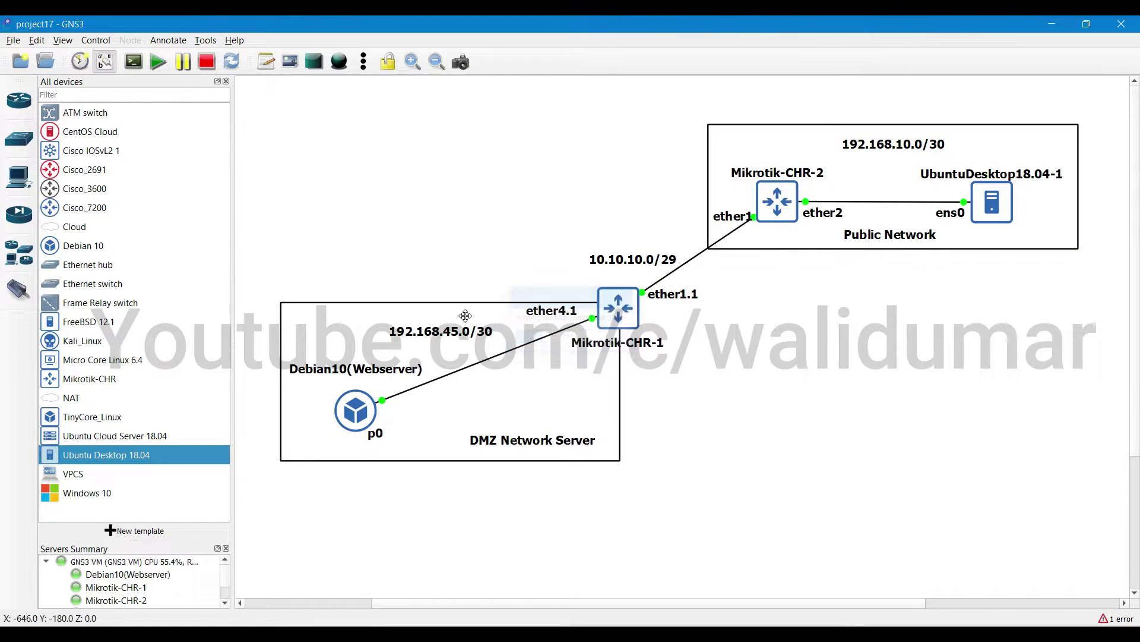
left_click_drag(317, 261, 416, 473)
left_click(444, 505)
left_click_drag(272, 238, 502, 508)
left_click(646, 515)
left_click_drag(546, 227, 687, 421)
left_click(694, 418)
left_click_drag(501, 228, 721, 400)
left_click(726, 407)
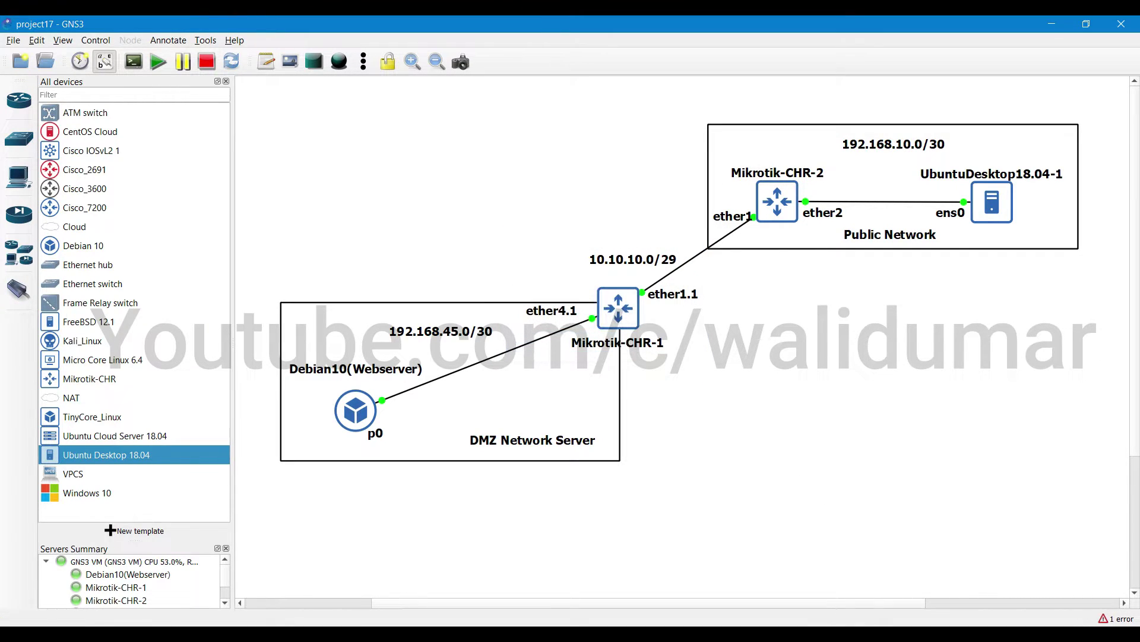
left_click(840, 632)
left_click(706, 337)
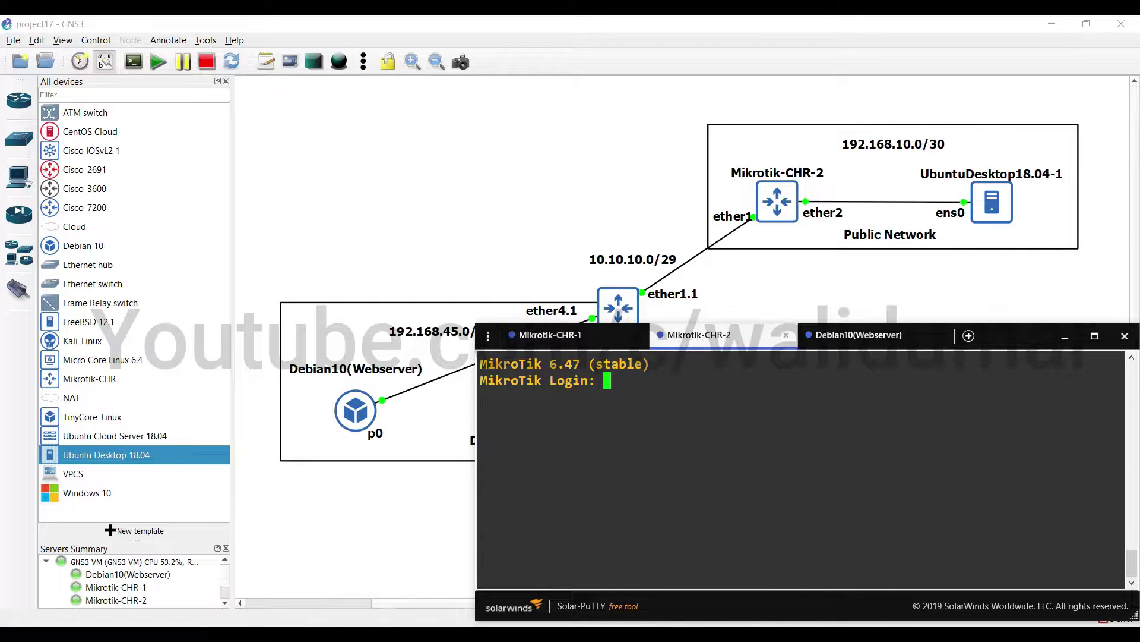
Switch to the UbuntuDesktop18.04-1 TightVNC viewer and unlock the desktop session with the account password
left_click(869, 633)
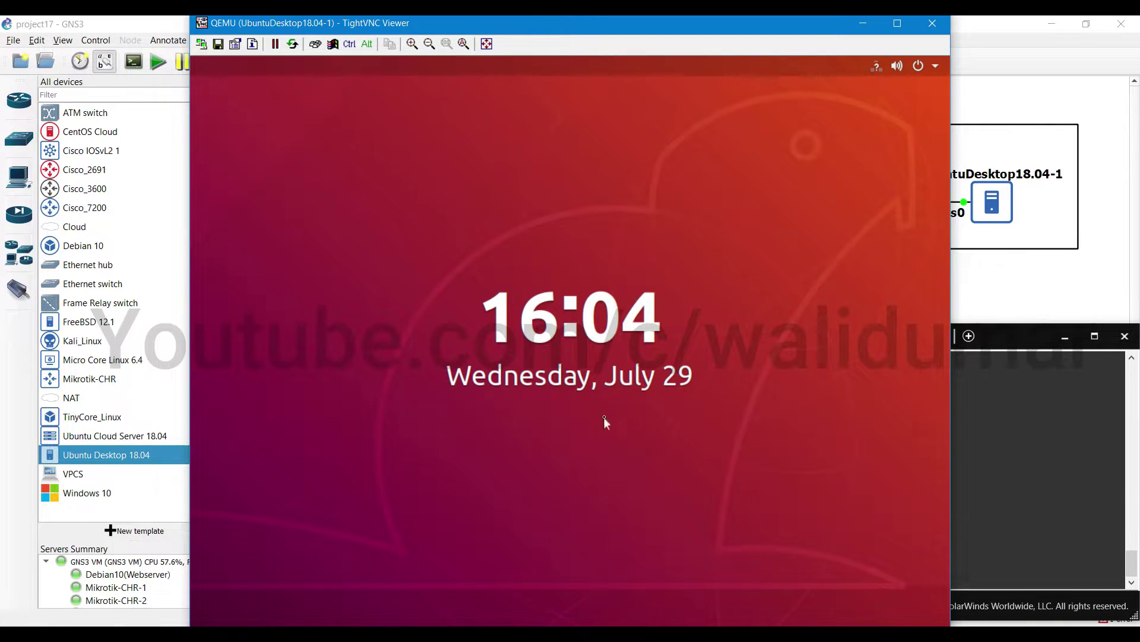
left_click(575, 254)
type("gns3")
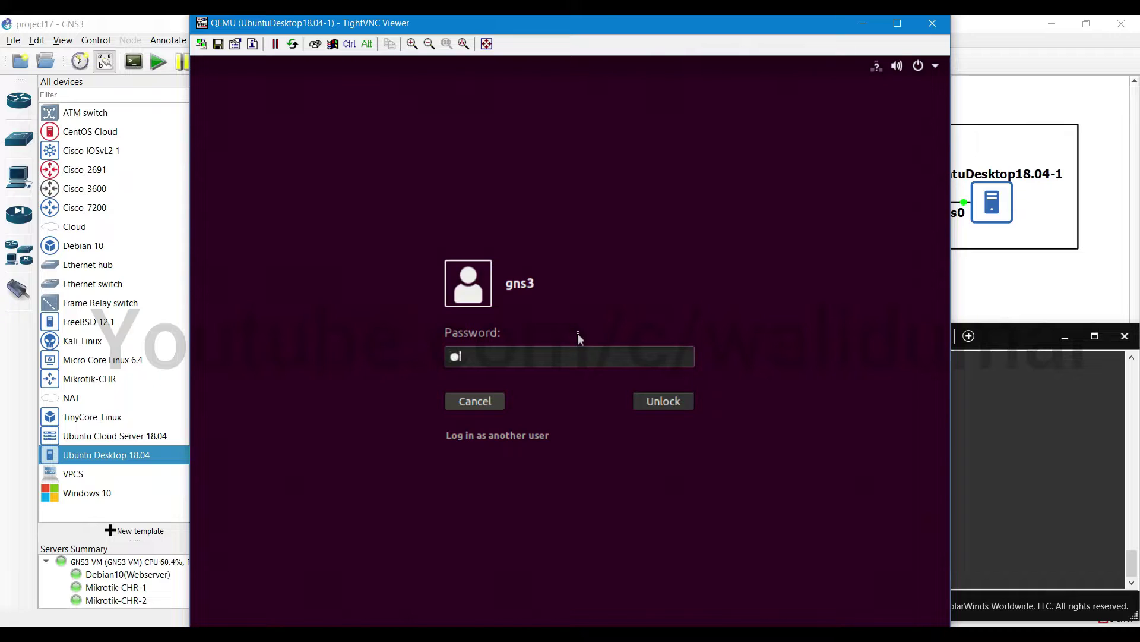
key("Return")
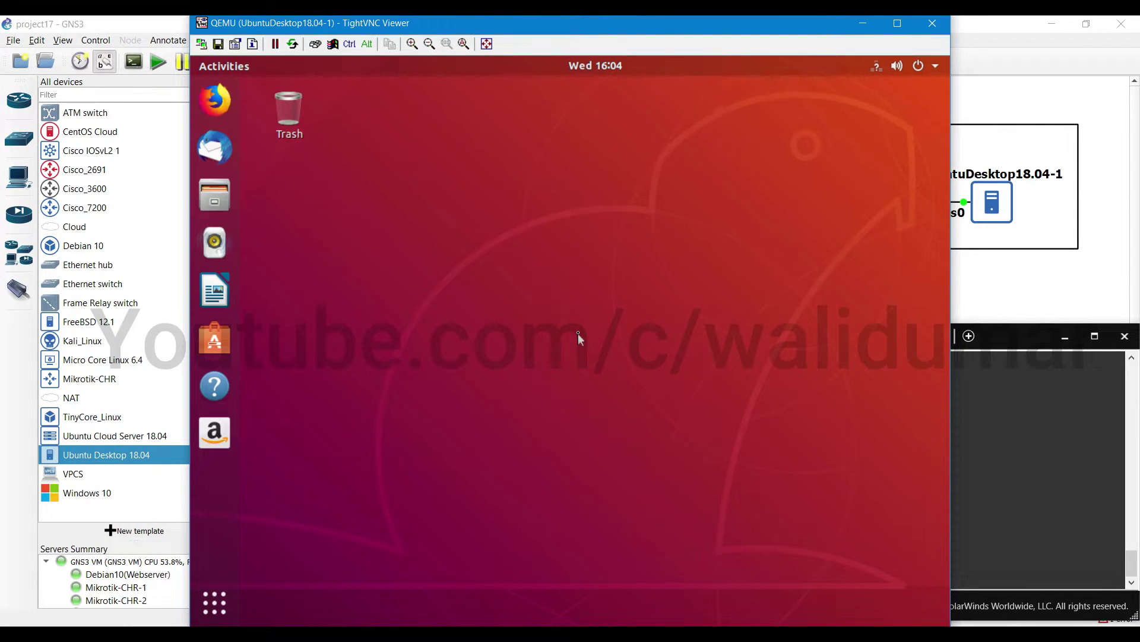
Open a terminal from the Ubuntu applications and try to run ipconfig
left_click(216, 606)
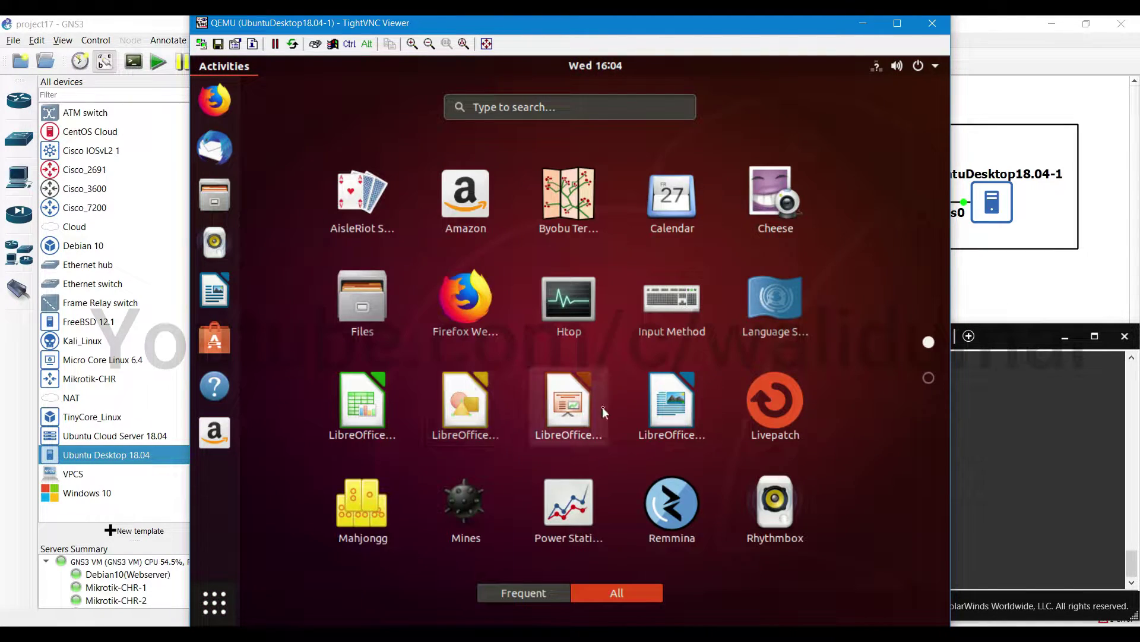
scroll(608, 379, "down", 1)
left_click(683, 314)
type("ipconfig")
key("Return")
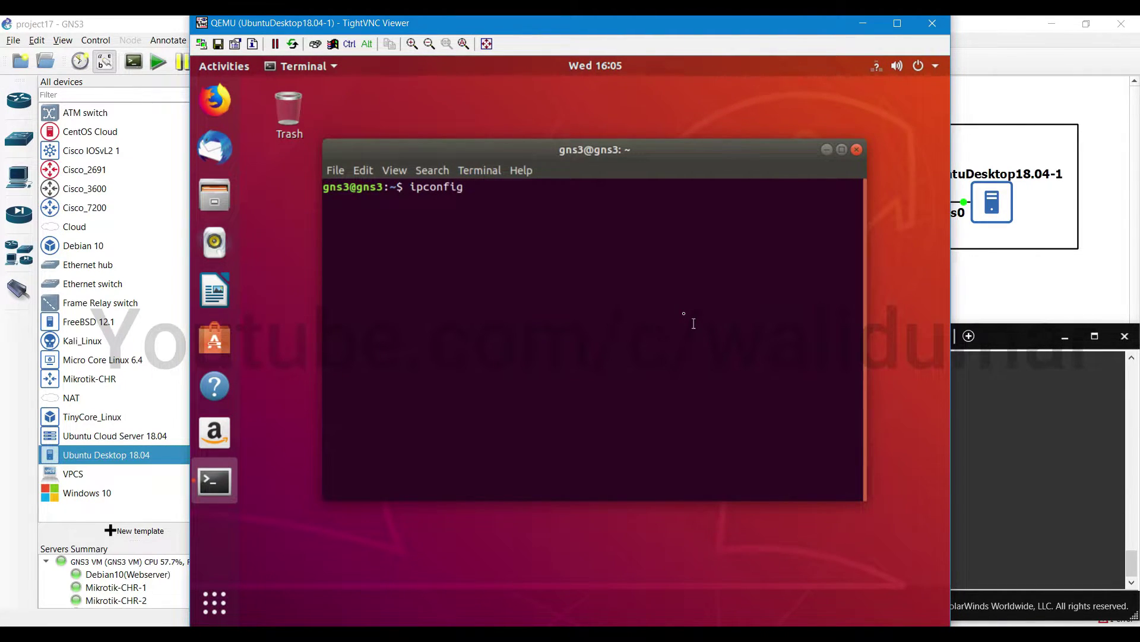
Run ifconfig in the Ubuntu terminal and review the address details of the network interfaces
type("ifcofig")
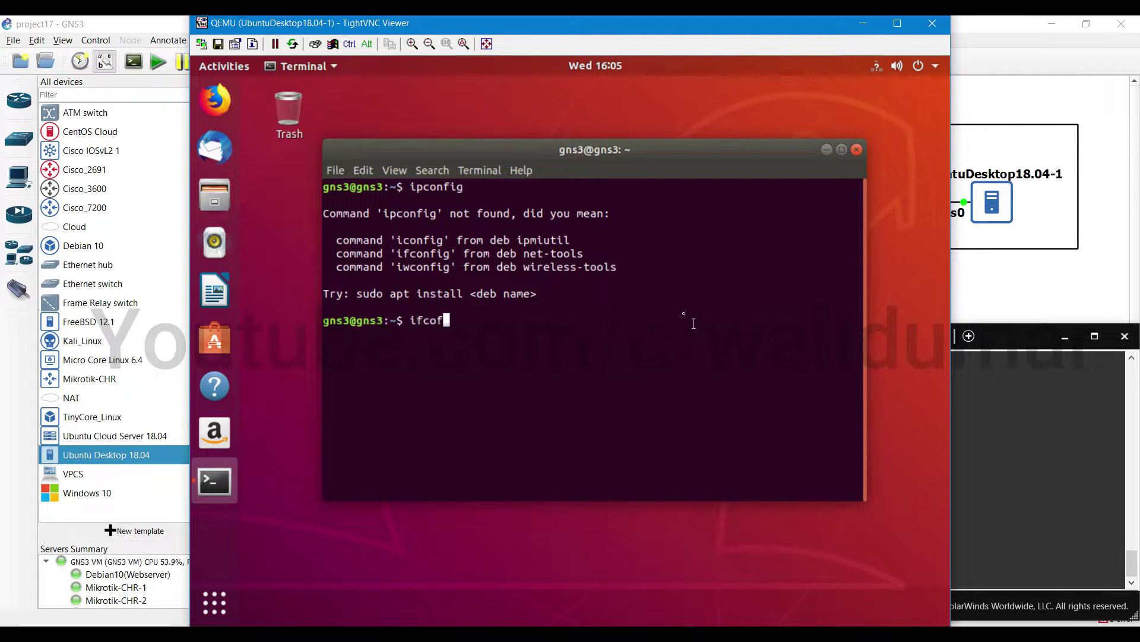
key("BackSpace")
key("BackSpace")
key("BackSpace")
type("nfig")
key("Return")
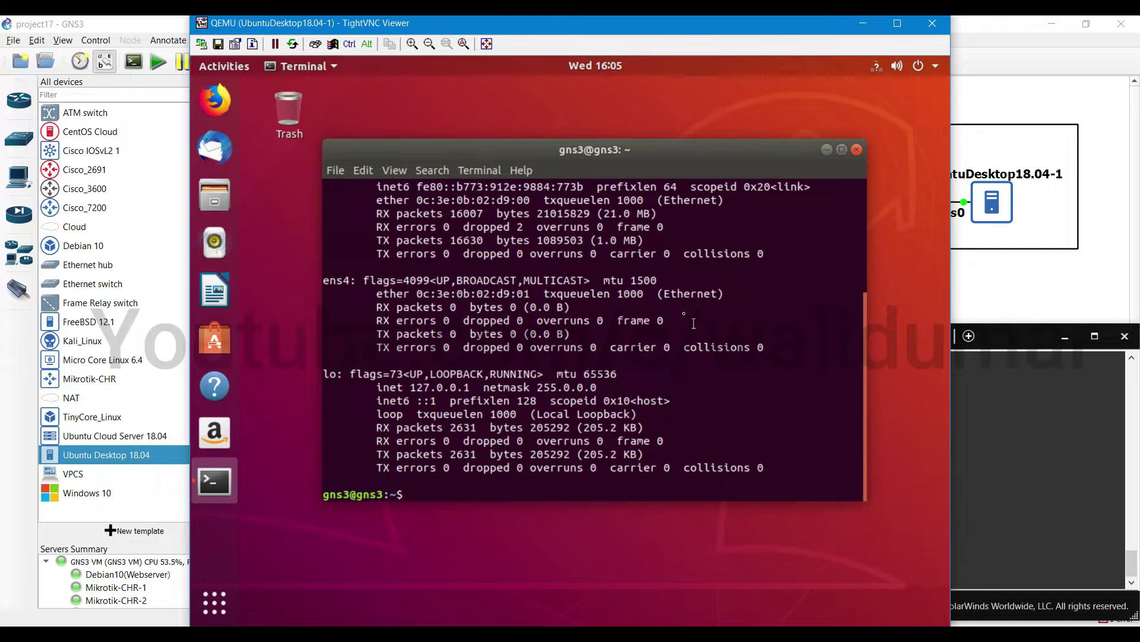
scroll(577, 303, "up", 1)
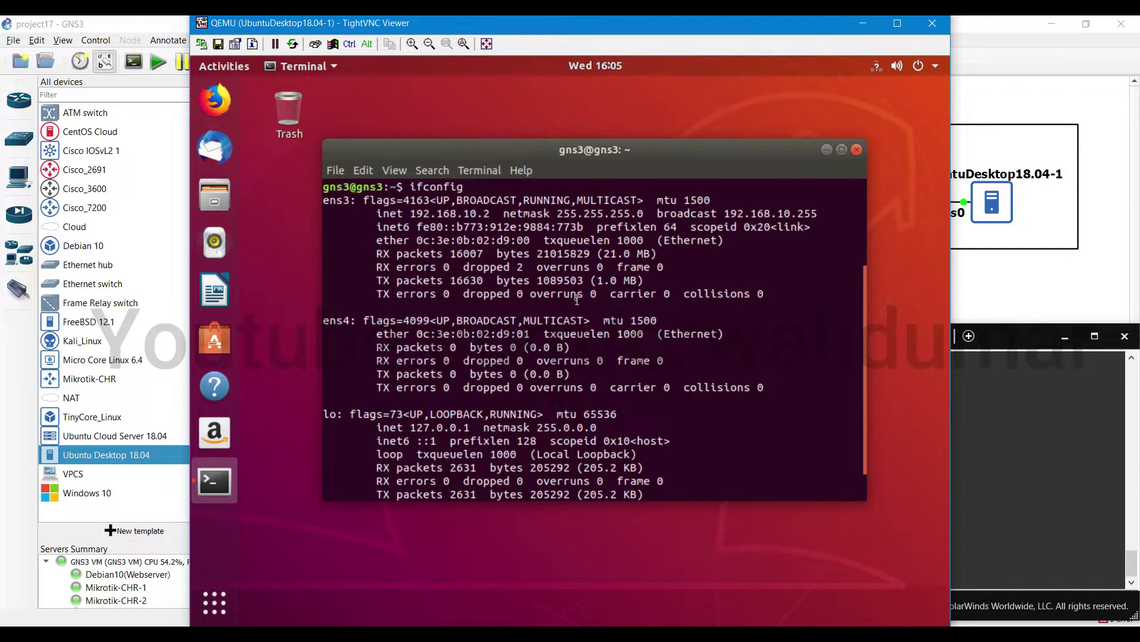
scroll(562, 315, "down", 1)
Show the Ubuntu routing table with ip route and ping the gateway 192.168.10.1, stopping after a few replies
type("ip route")
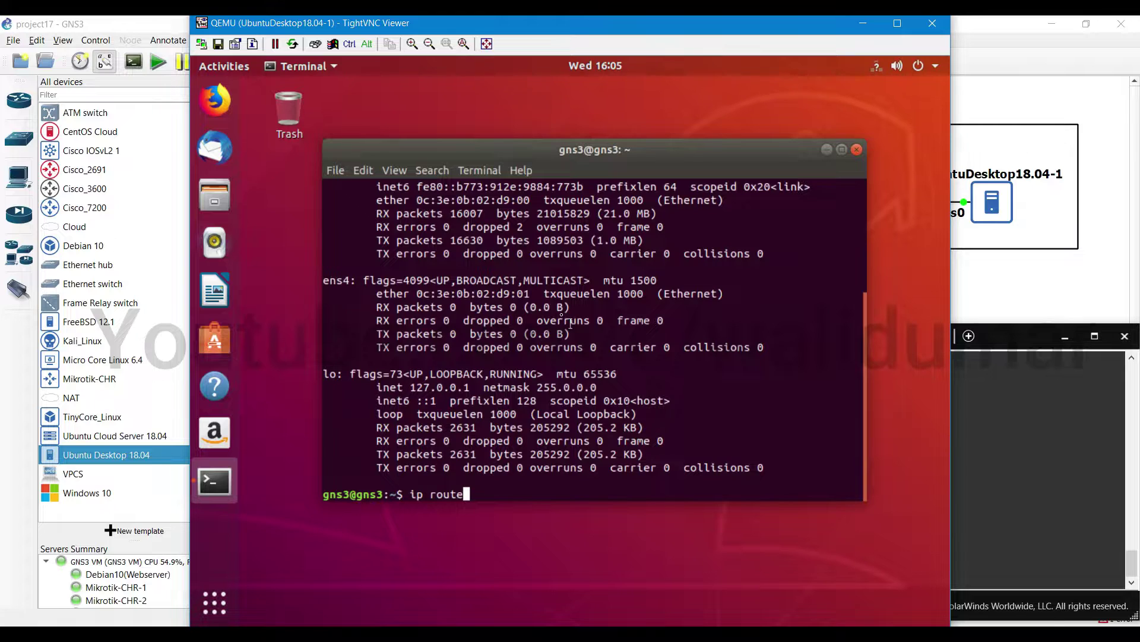
key("Return")
type("ping 19")
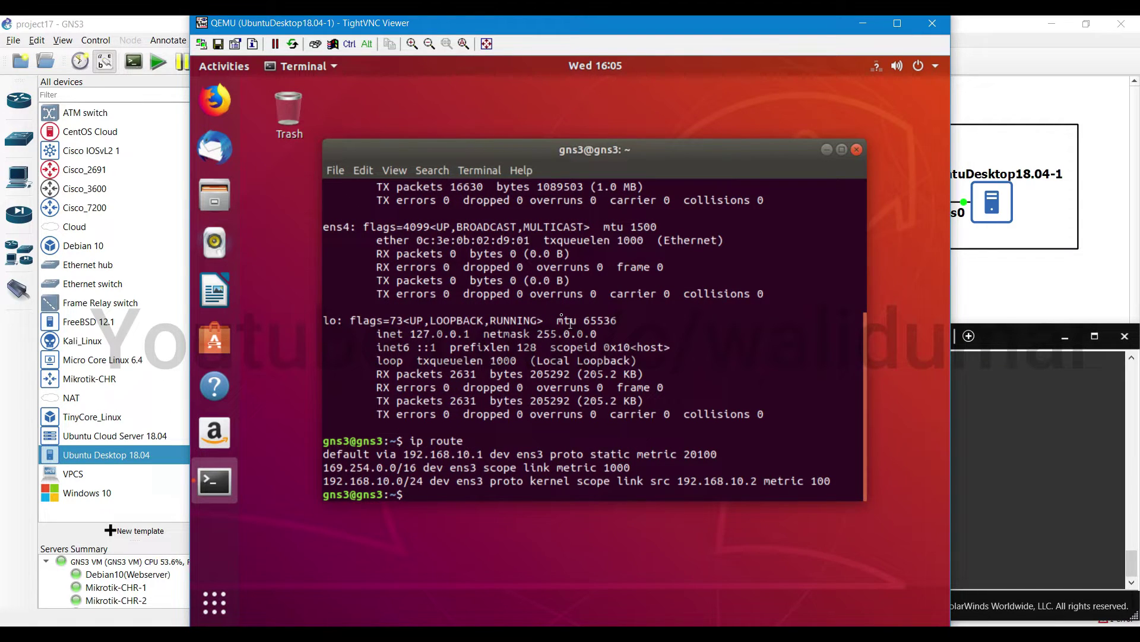
type("2.168.10.1")
key("Return")
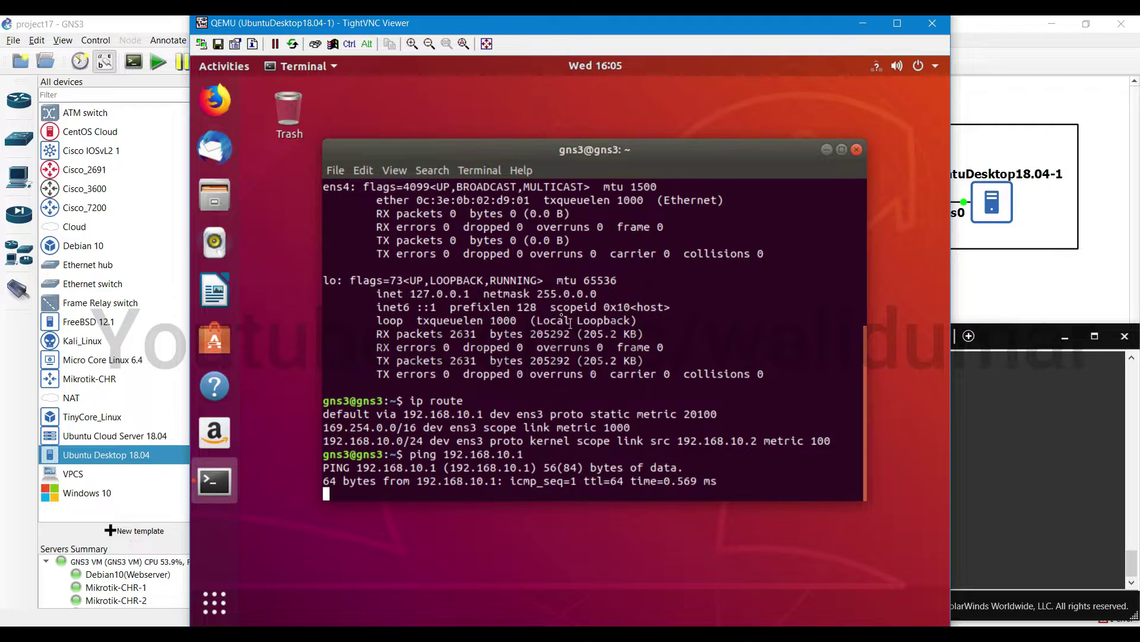
key("ctrl+c")
Check the routers in the GNS3 topology and ping 10.10.10.2 from the Ubuntu terminal, stopping after a few replies
type("ping")
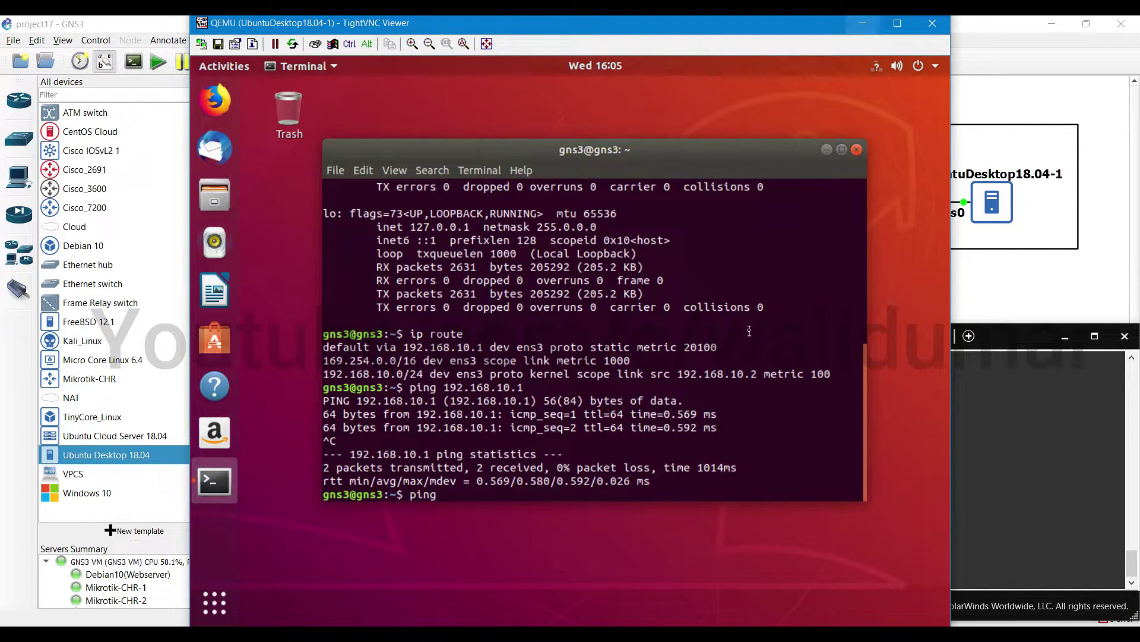
left_click(1023, 477)
left_click(1008, 297)
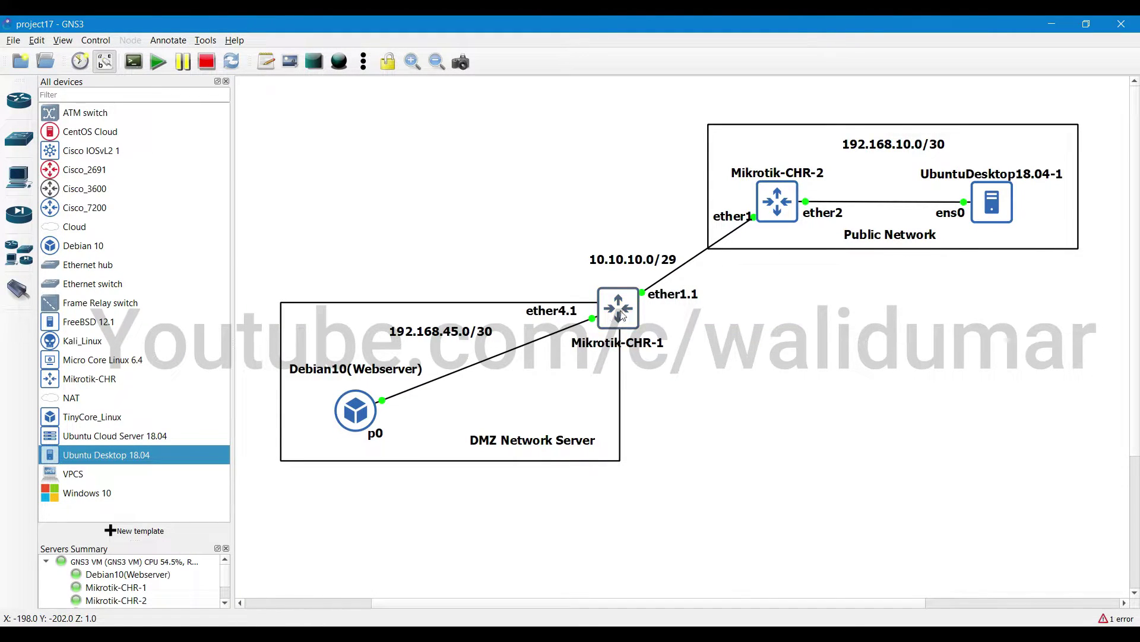
left_click_drag(576, 217, 687, 416)
left_click(687, 418)
left_click(831, 635)
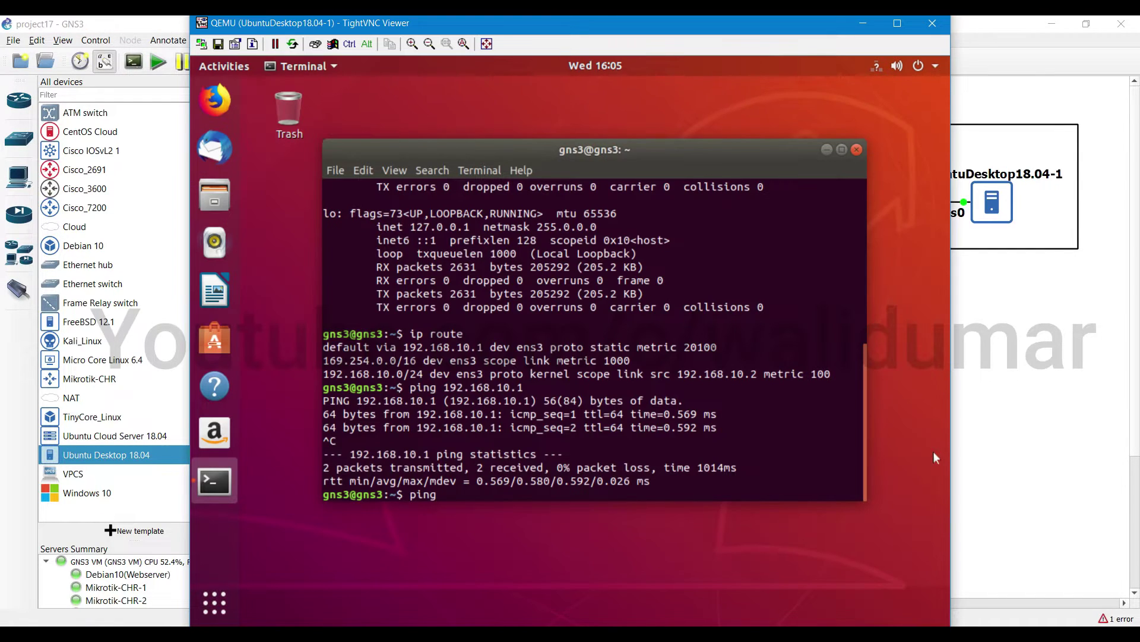
type("ping 10.10.10.2")
key("Return")
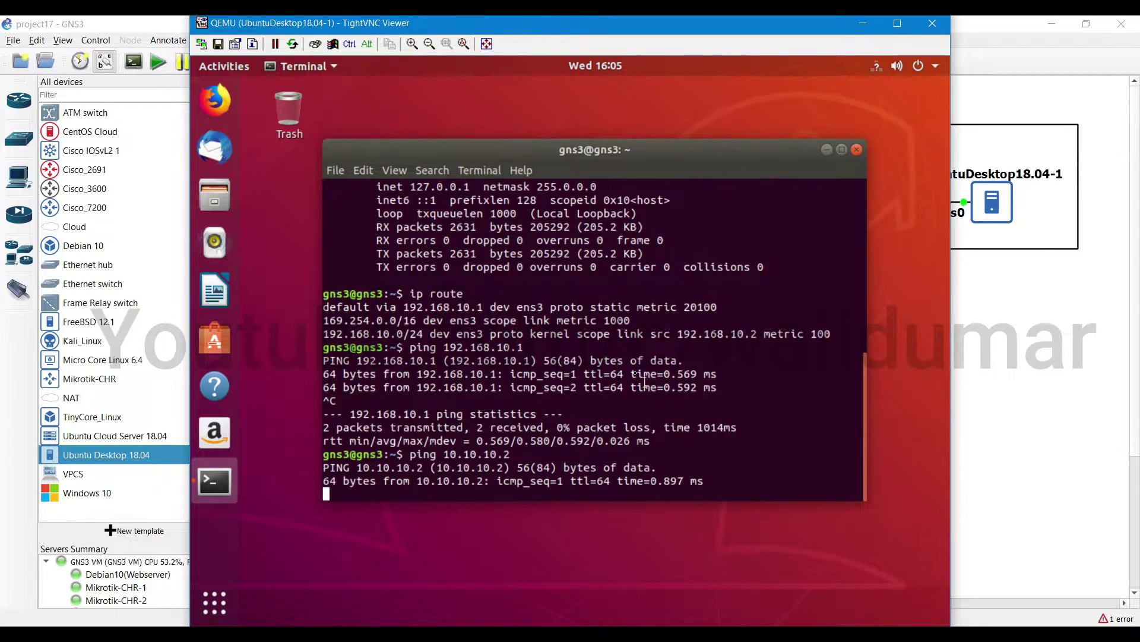
key("ctrl+c")
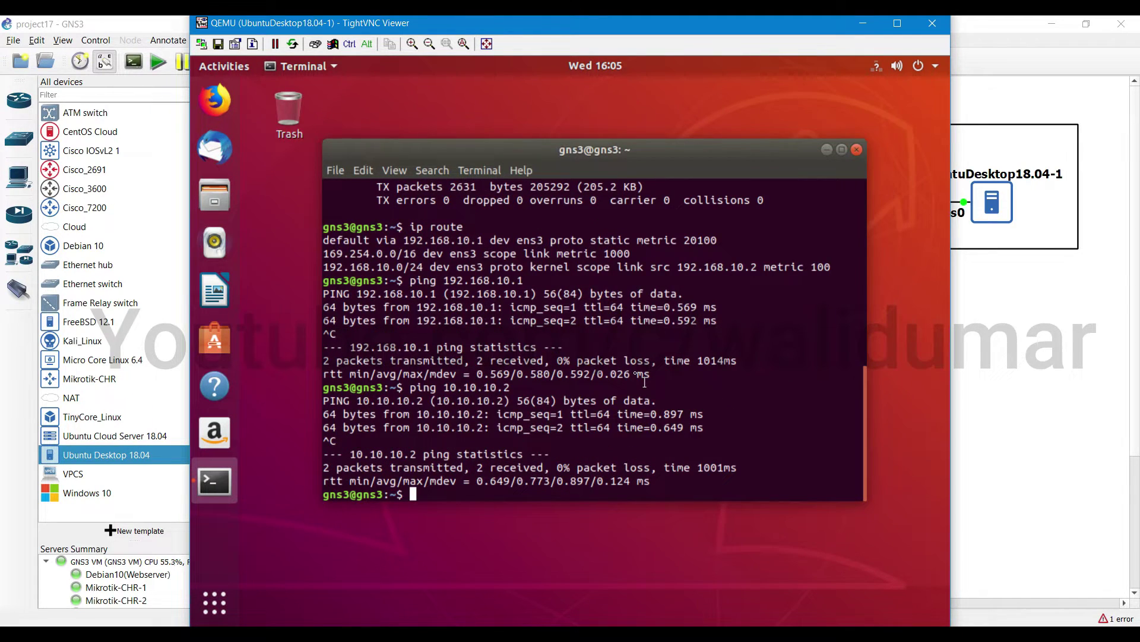
Ping 10.10.10.1 from the Ubuntu terminal and stop it after several replies
key("Up")
key("BackSpace")
type("10.10.10.")
key("Return")
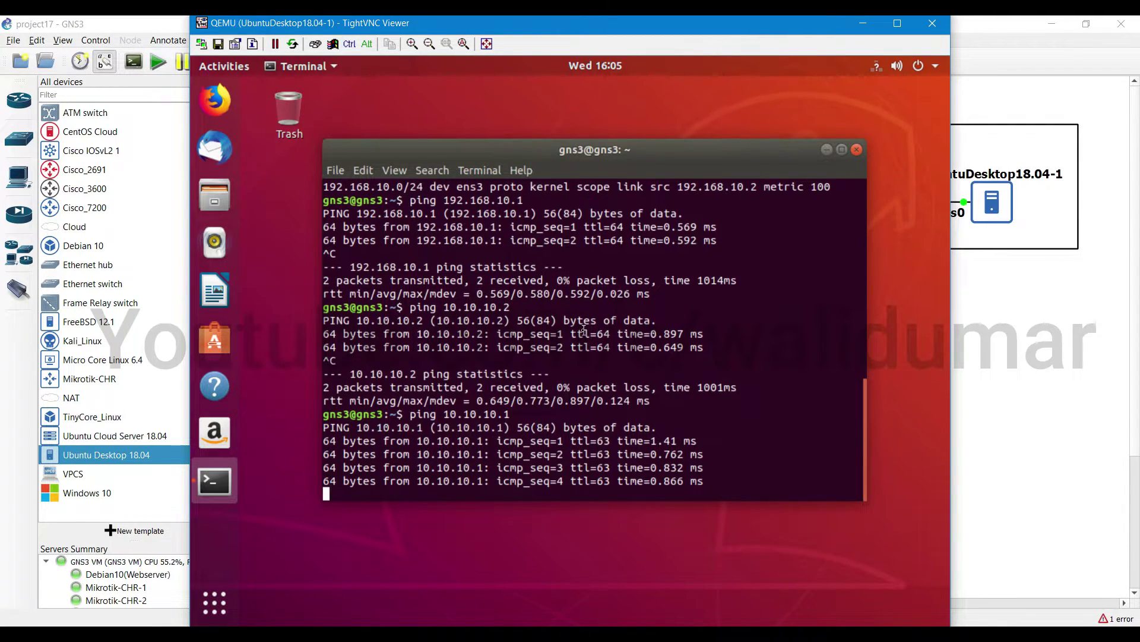
key("ctrl+c")
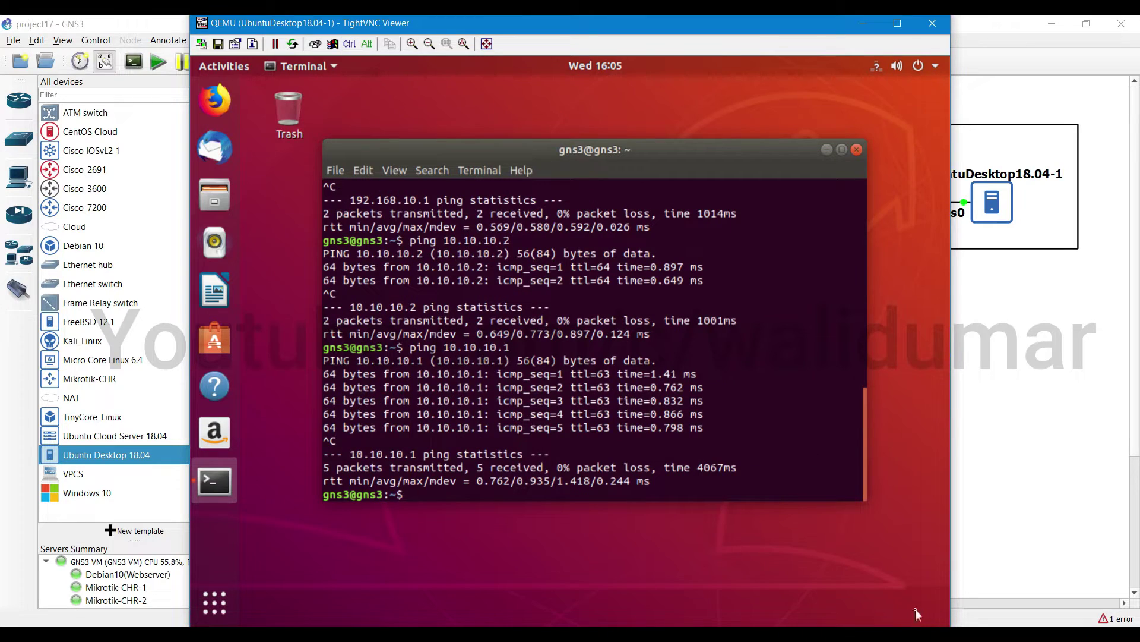
Log in to the Mikrotik-CHR-1 console in Solar-PuTTY as admin with an empty password and list its addresses with ip address print
left_click(995, 547)
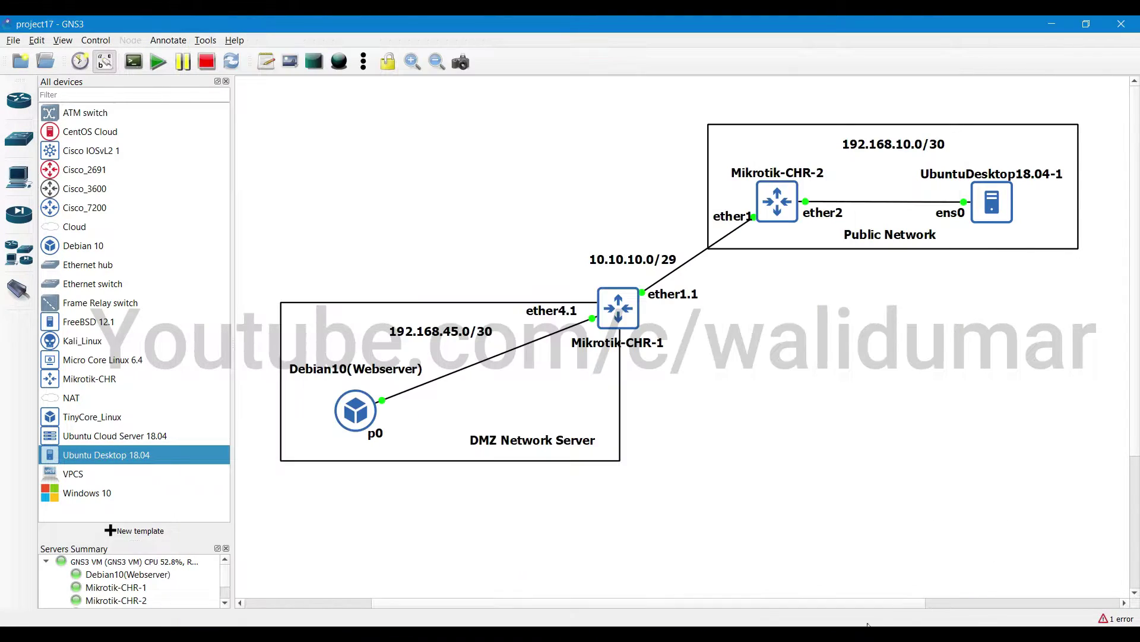
key("alt+Tab")
left_click(557, 343)
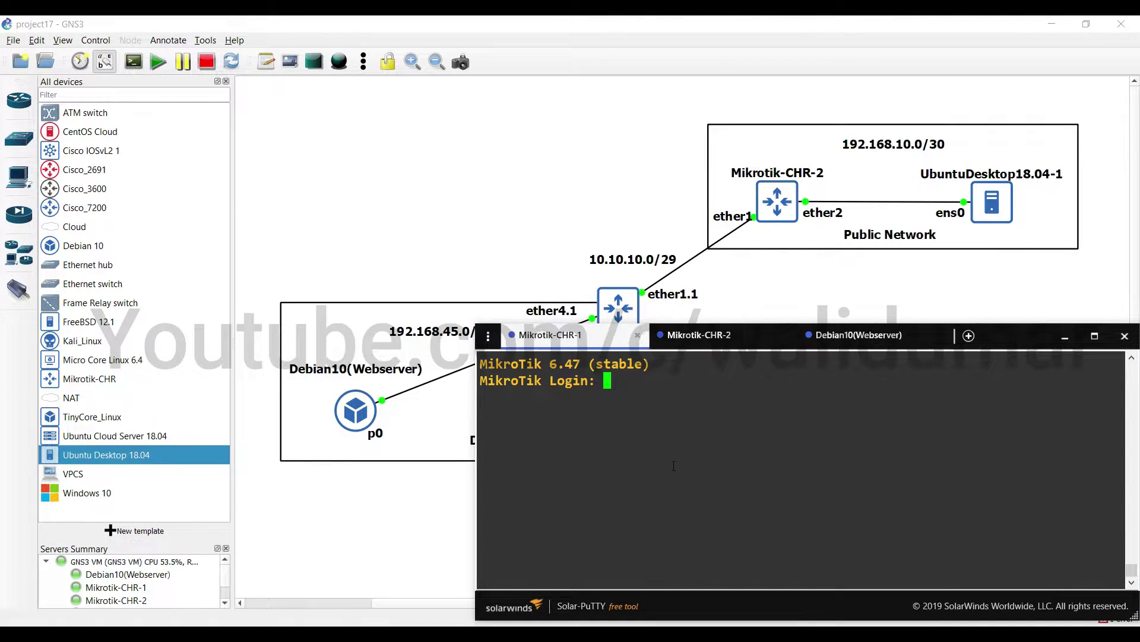
type("admin")
key("Return")
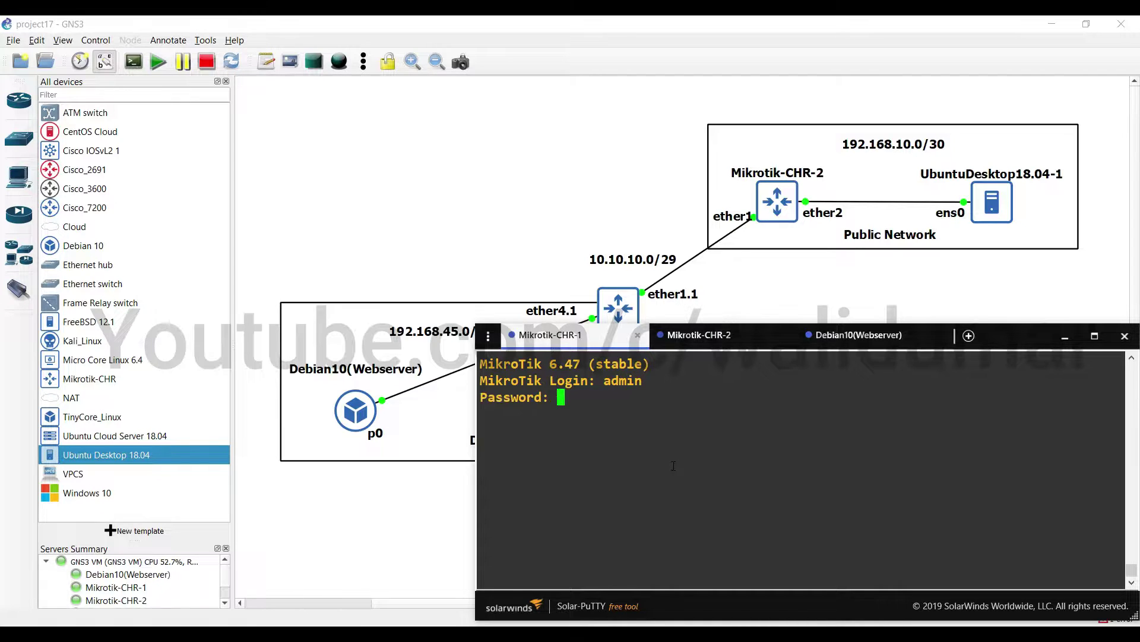
key("Return")
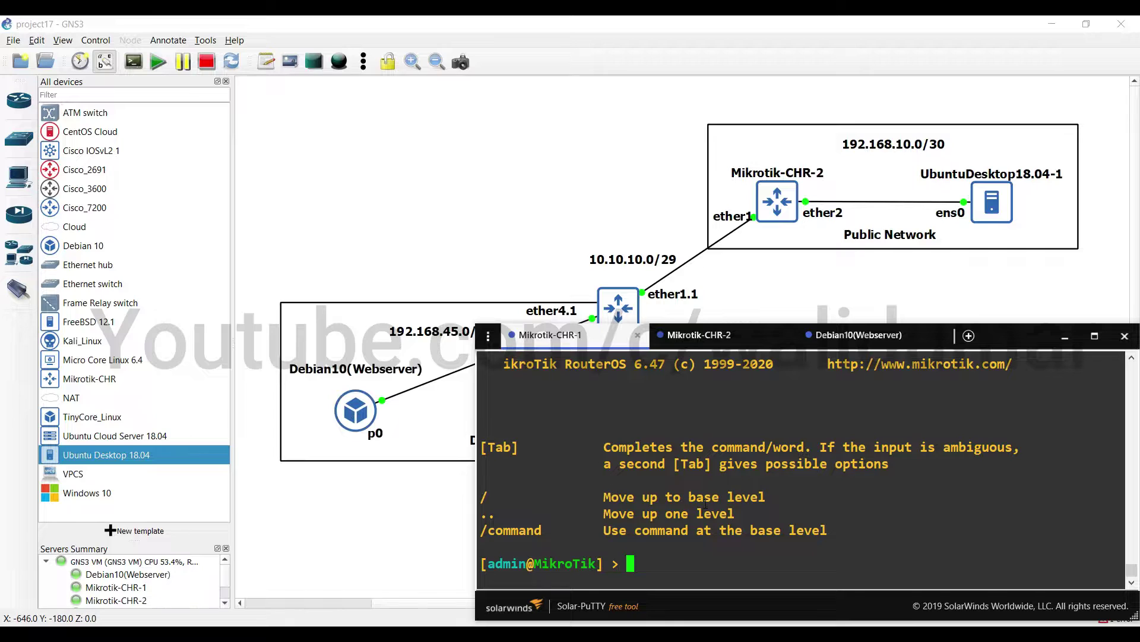
type("ip address print")
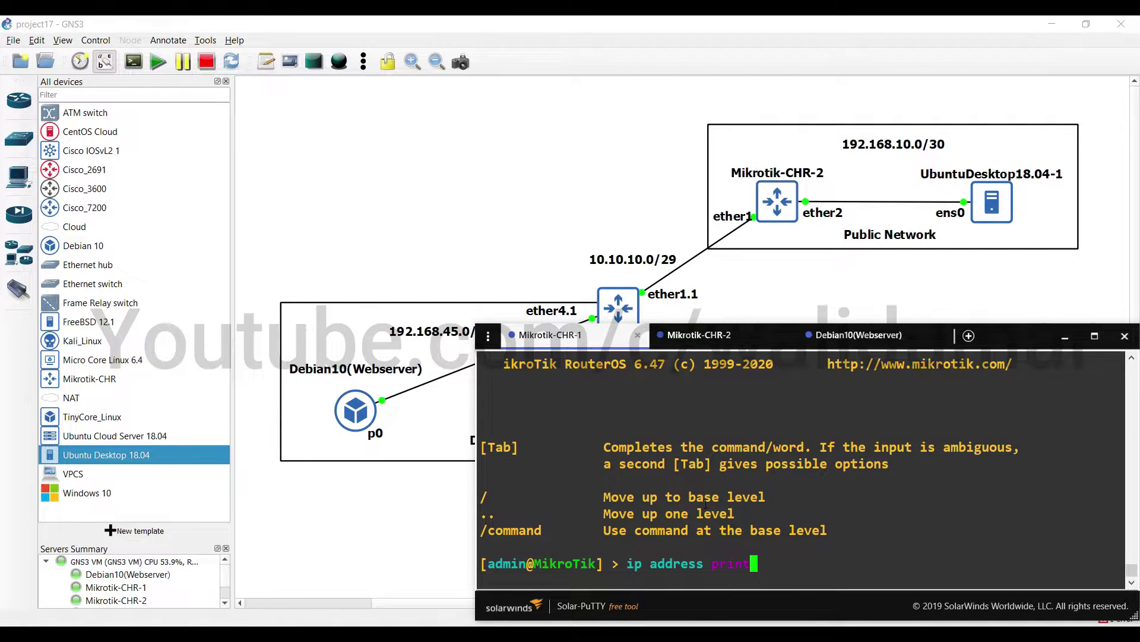
key("Return")
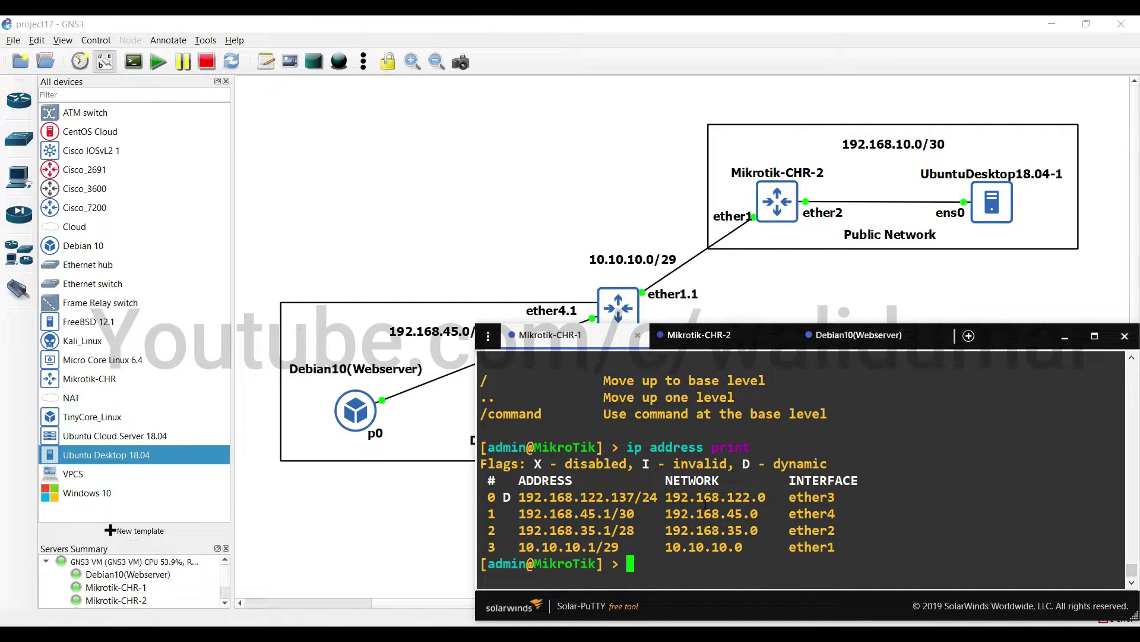
Add the address 10.10.10.3/29 to interface ether1 on Mikrotik-CHR-1 with ip address add
type("ip address add")
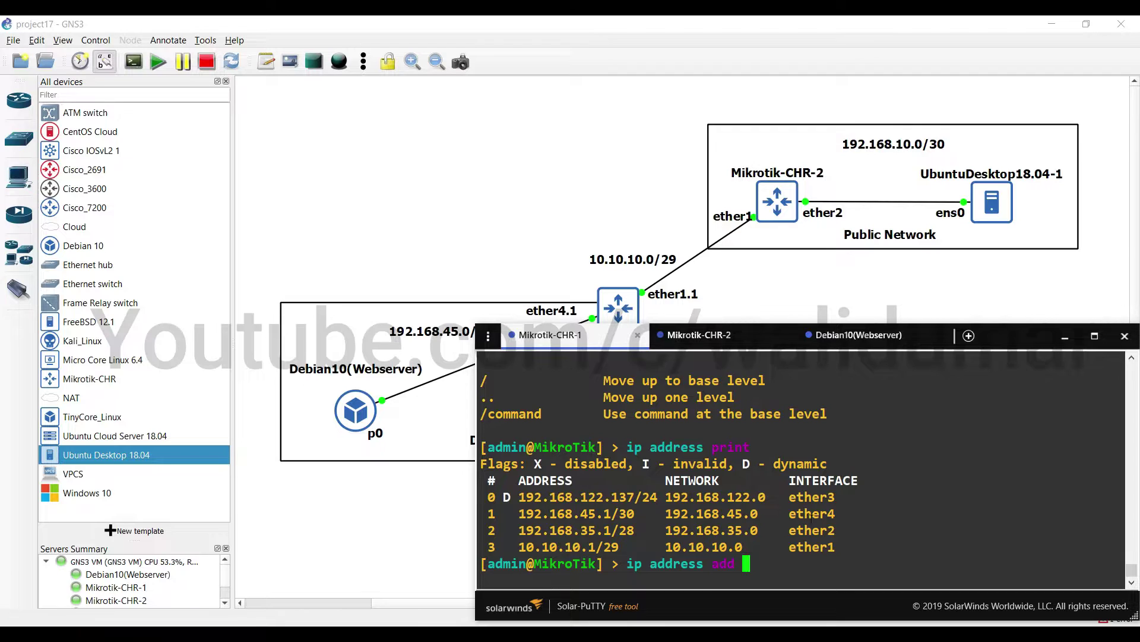
type("10.10")
key("BackSpace")
key("BackSpace")
key("BackSpace")
key("BackSpace")
key("BackSpace")
type("address=10.10.10")
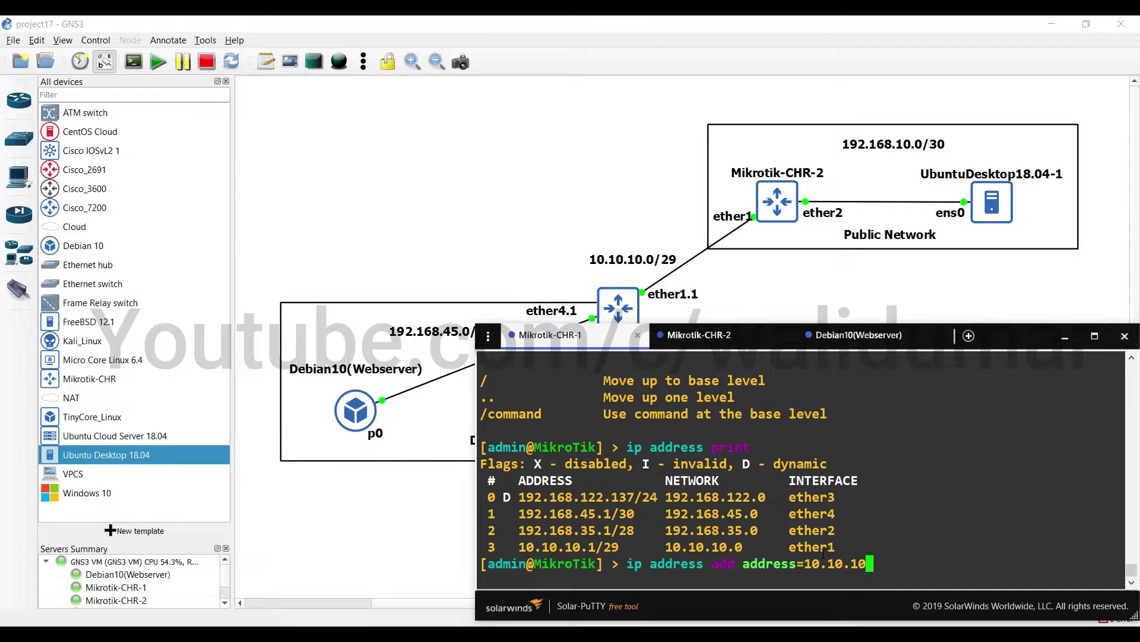
type(".3/29 interface=ether")
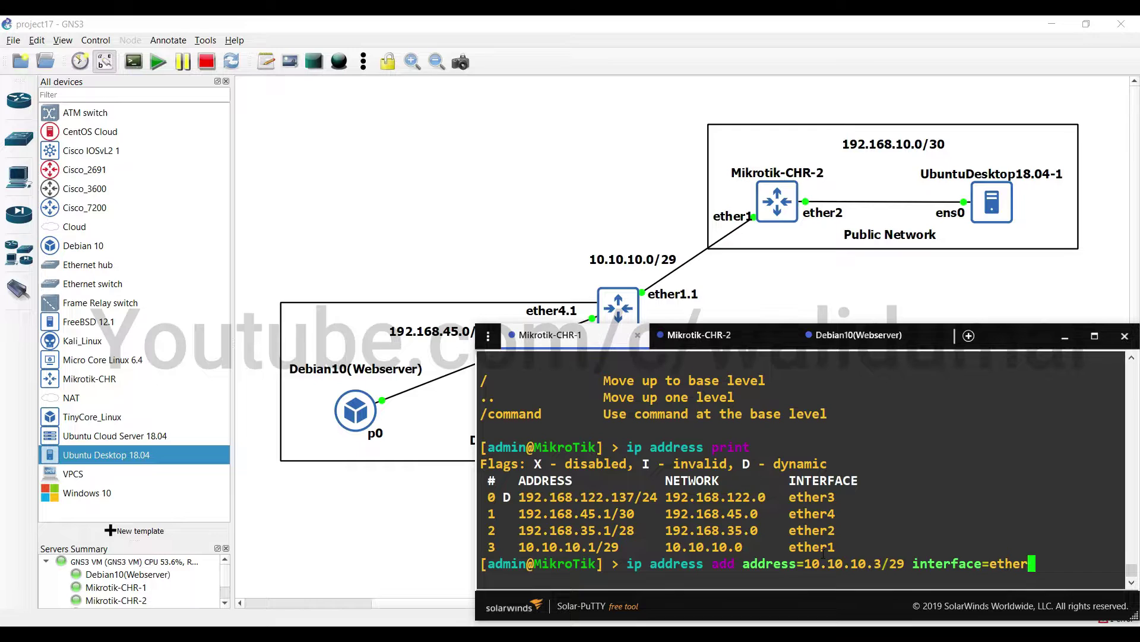
type("1")
key("Return")
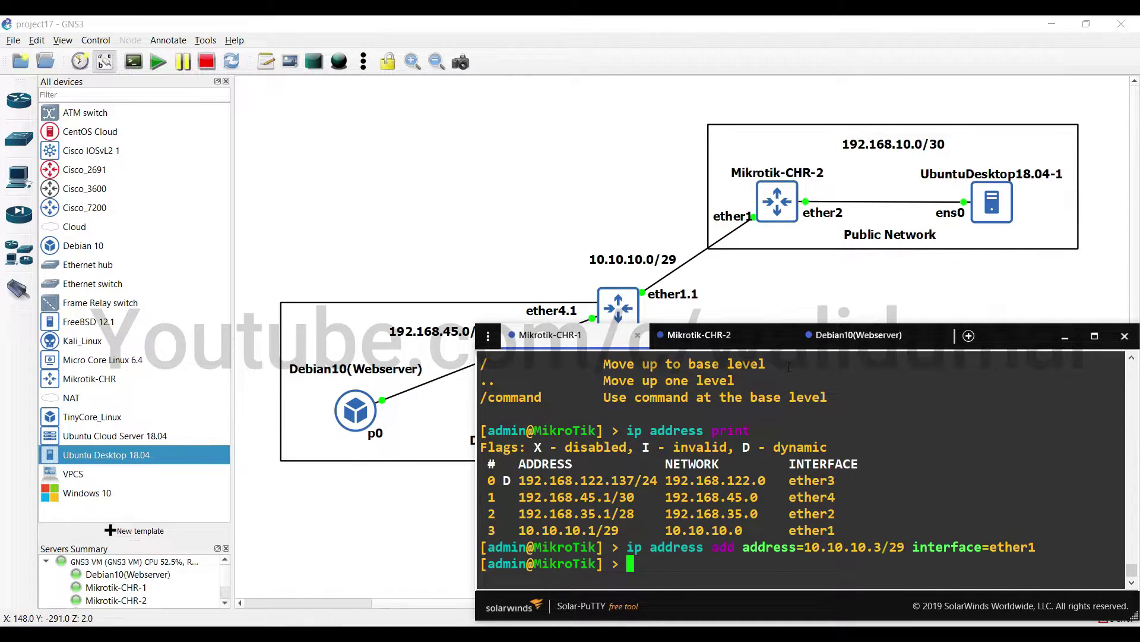
Begin an ip firewall command on Mikrotik-CHR-1, and log in to Mikrotik-CHR-2 as admin with an empty password to run ip route print
type("ip firewall")
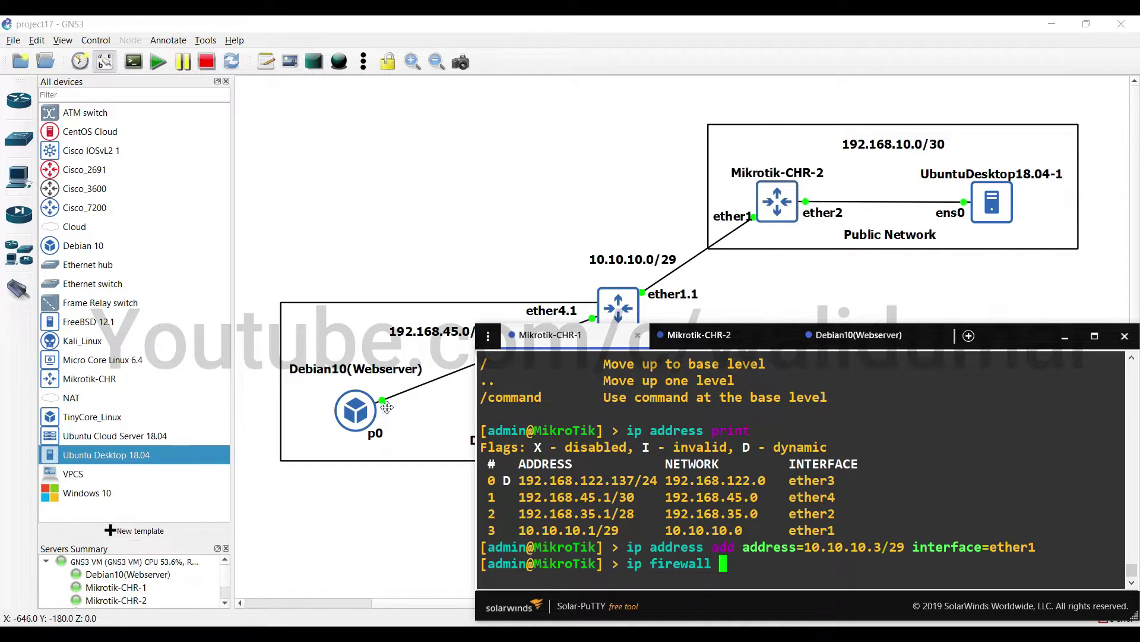
left_click(713, 336)
type("admin")
key("Return")
key("Return")
type("ip rou")
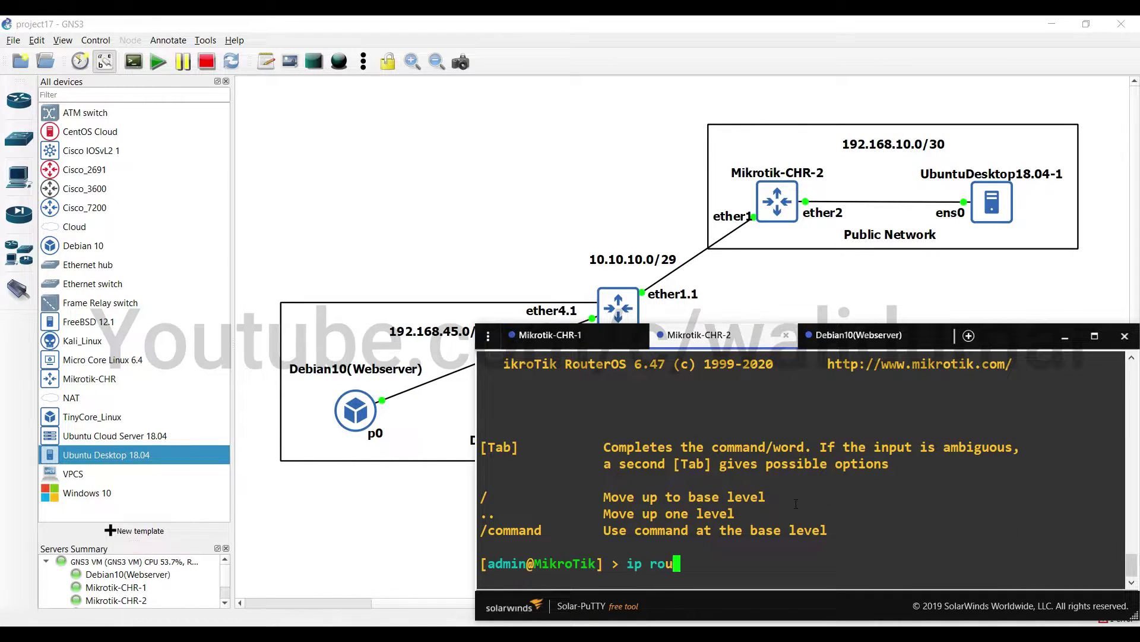
type("te print")
key("Return")
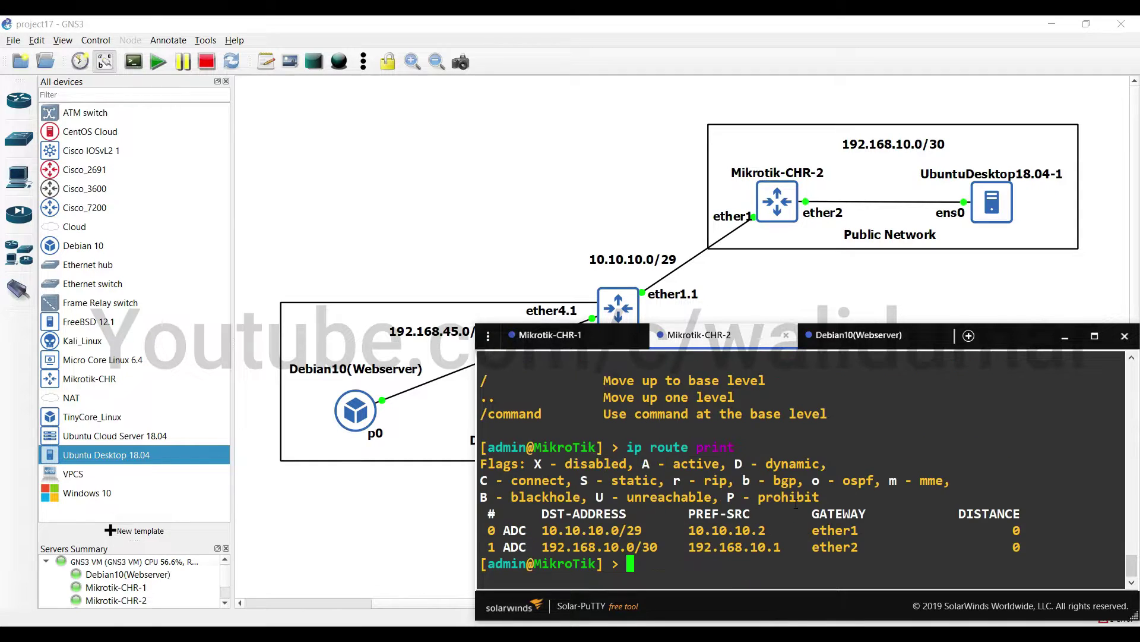
Complete the firewall command on Mikrotik-CHR-1 as a NAT rule with chain=dstnat, dst-address=10.10.10.3, action=dst-nat and to-addresses=192.168.45.2
left_click(588, 336)
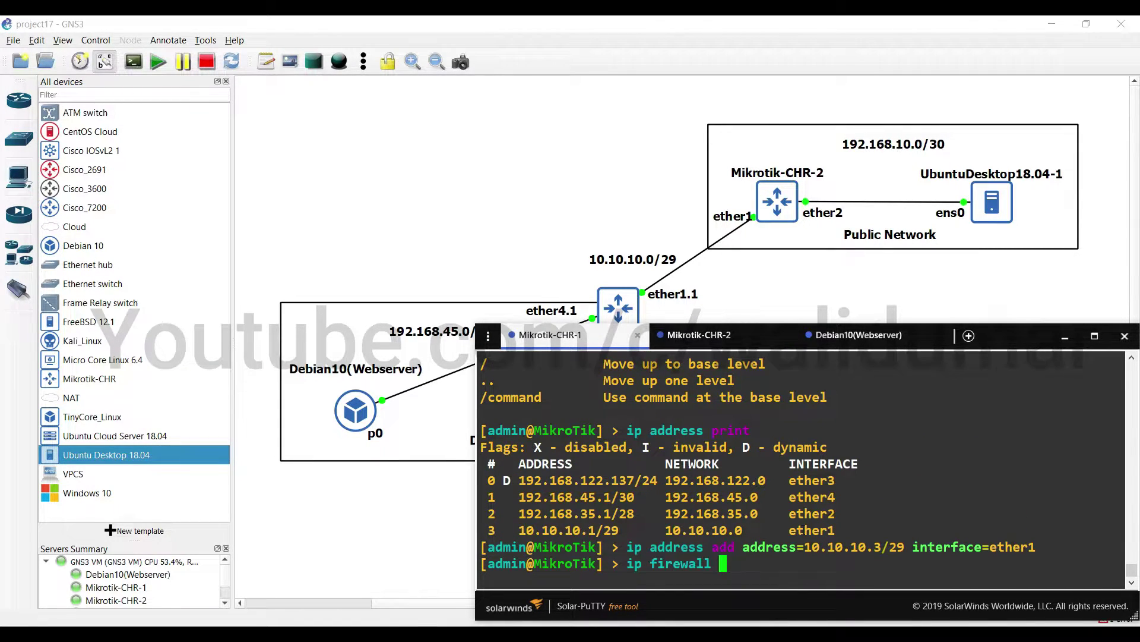
type("nat add chain=srcnat")
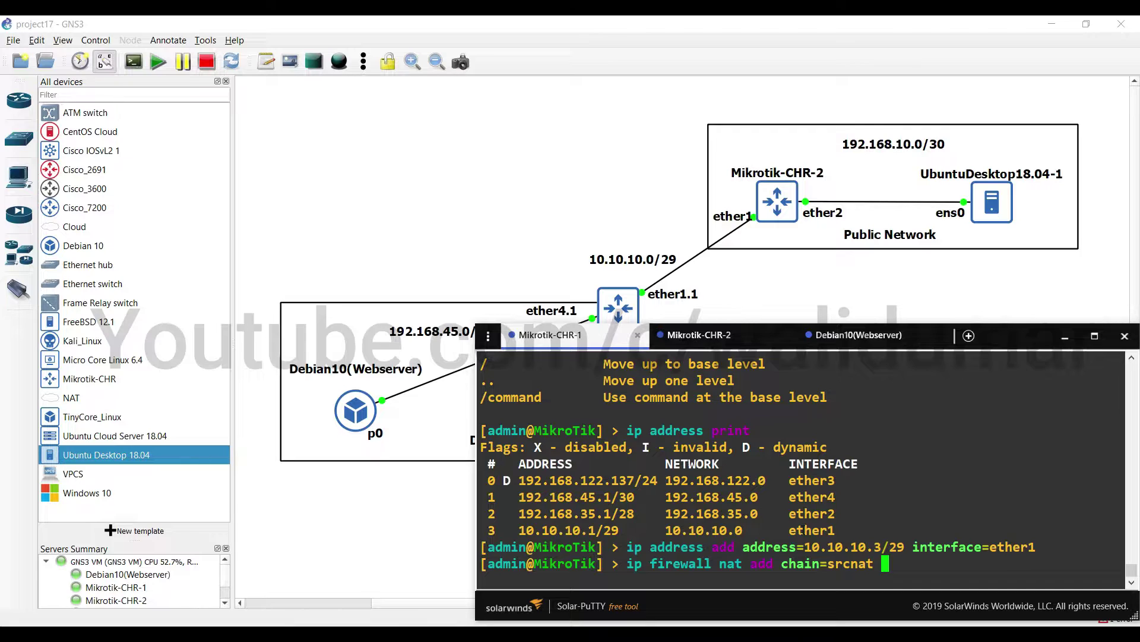
key("BackSpace")
key("BackSpace")
key("BackSpace")
key("BackSpace")
key("BackSpace")
key("BackSpace")
key("BackSpace")
type("dstnat dst-address")
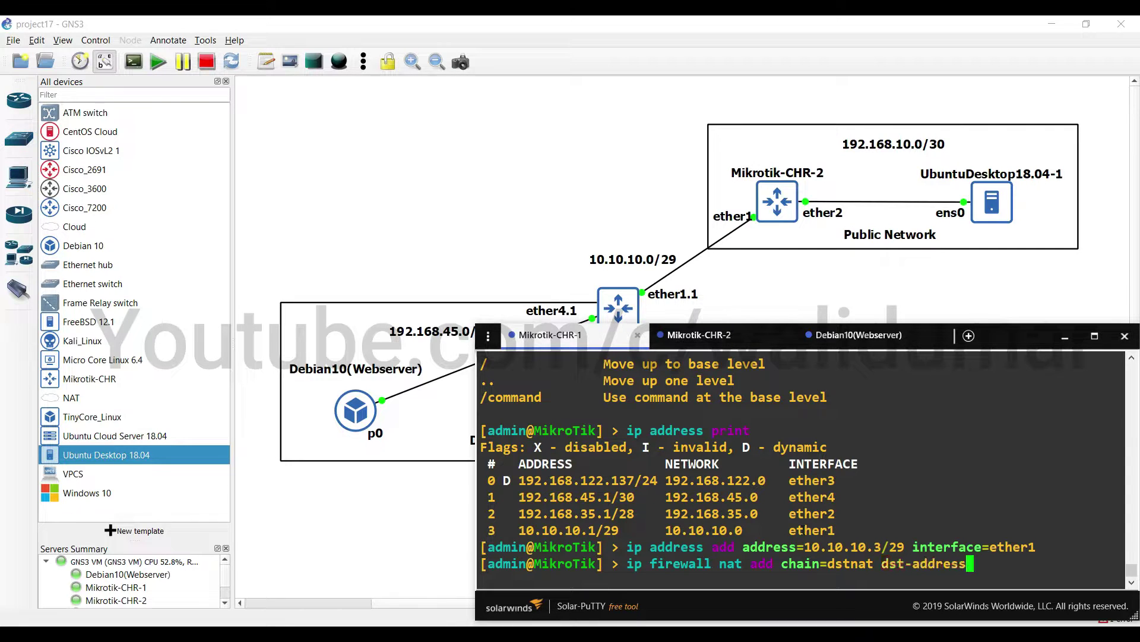
type("=")
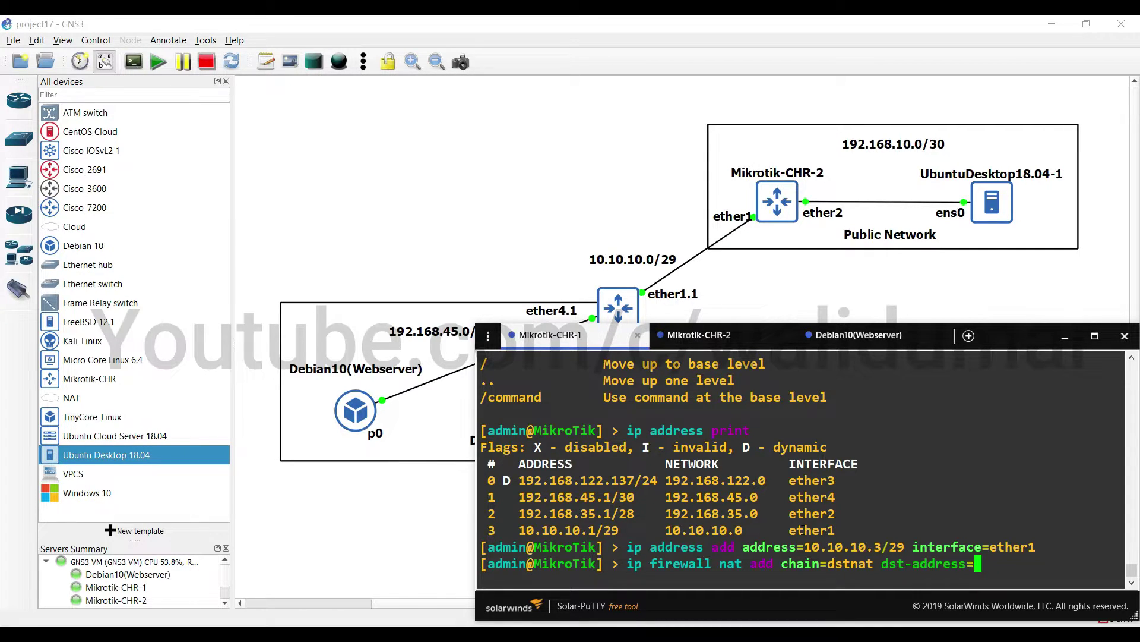
type("10.10.10.3 a")
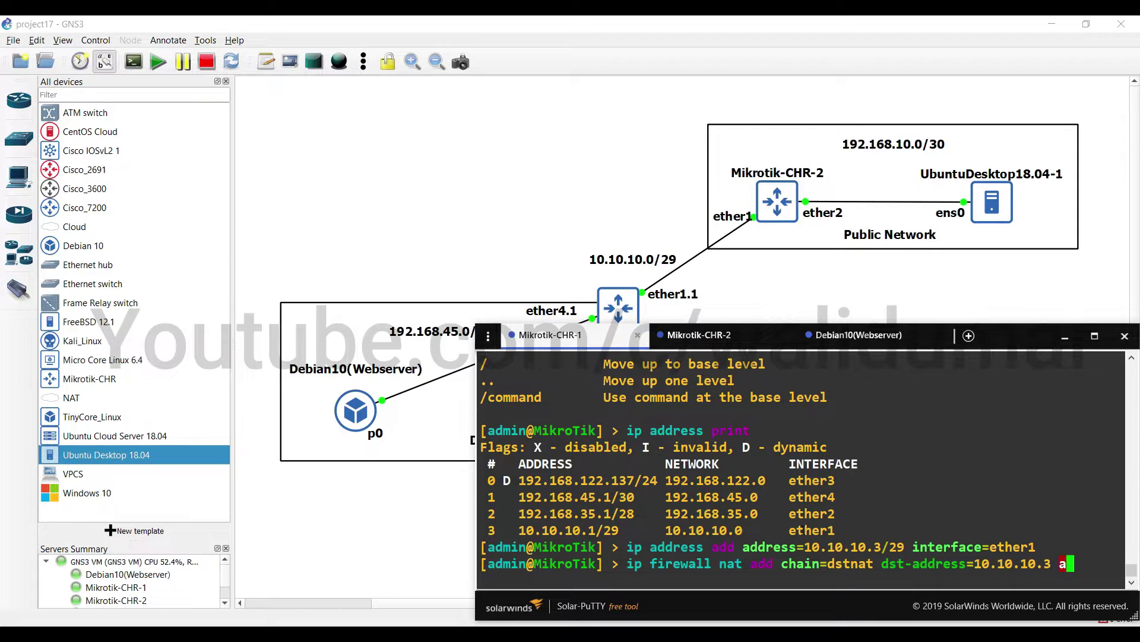
type("ction=dst-nat to")
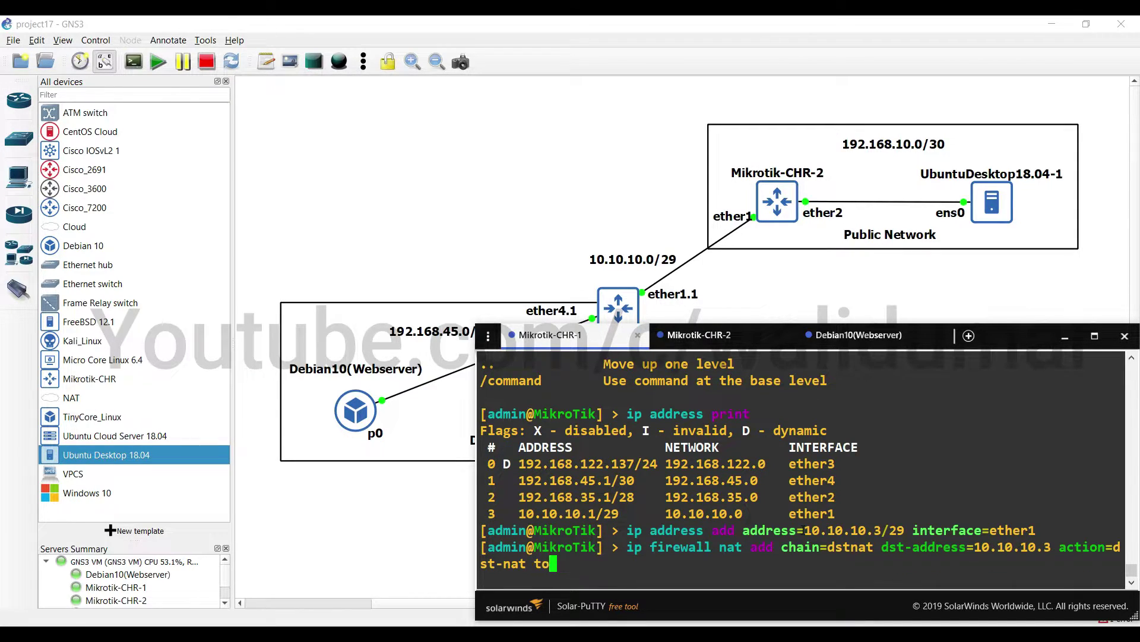
type("-addresses=10.")
key("BackSpace")
key("BackSpace")
type("92.168.45.")
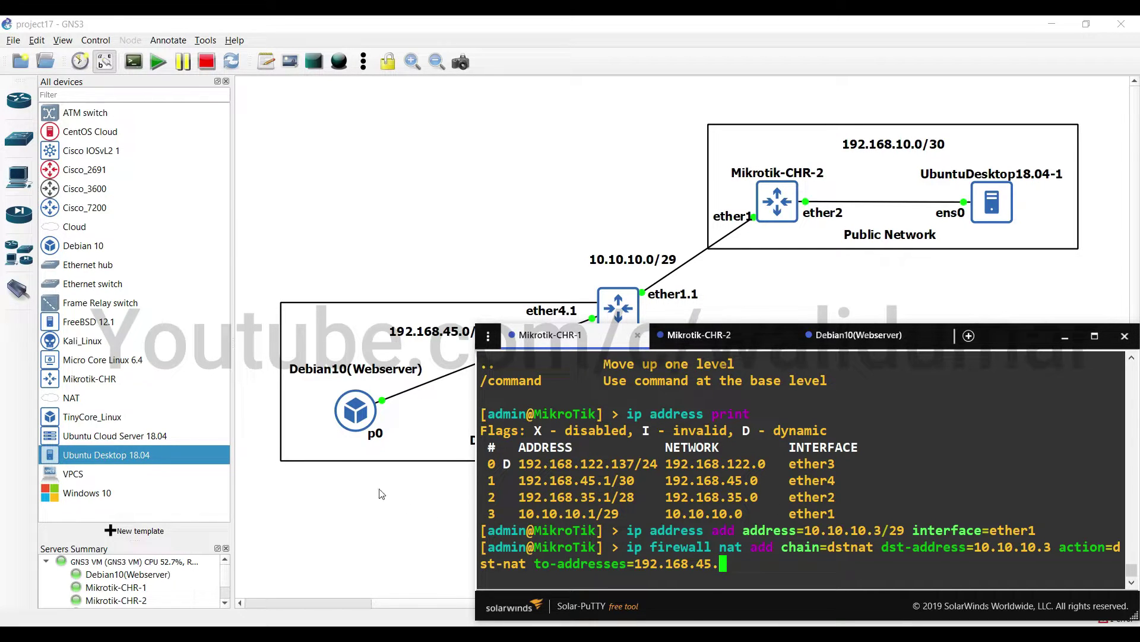
type("2")
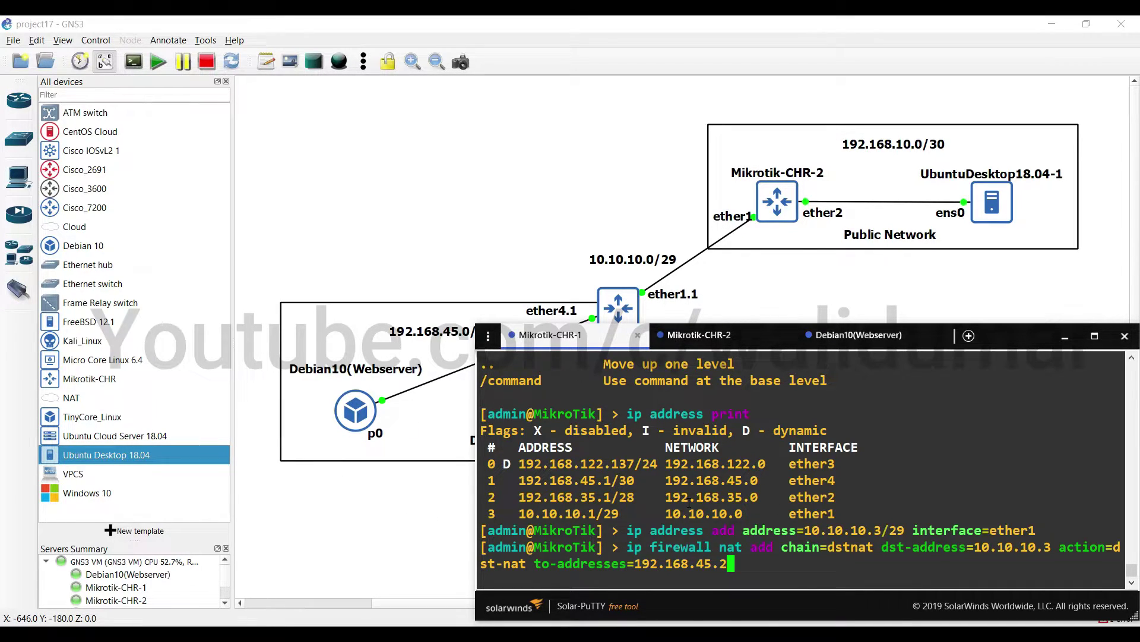
key("Return")
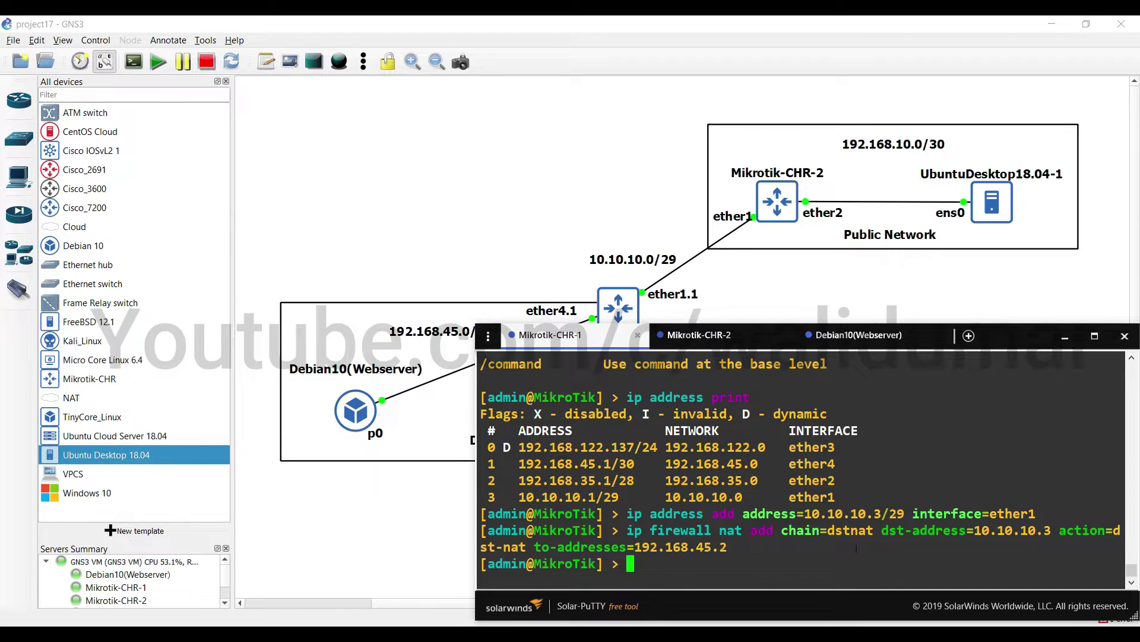
Highlight the destination and target addresses in the entered NAT rule, and view the Mikrotik-CHR-2 console
left_click_drag(880, 530, 1055, 533)
left_click(1054, 533)
left_click_drag(689, 547, 738, 552)
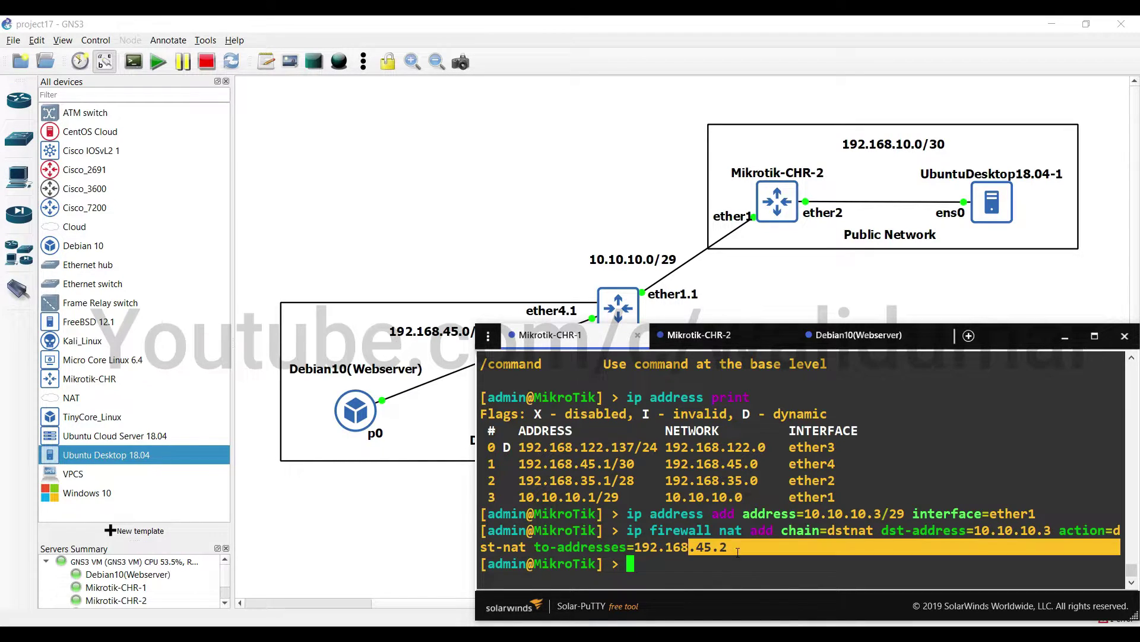
left_click(713, 335)
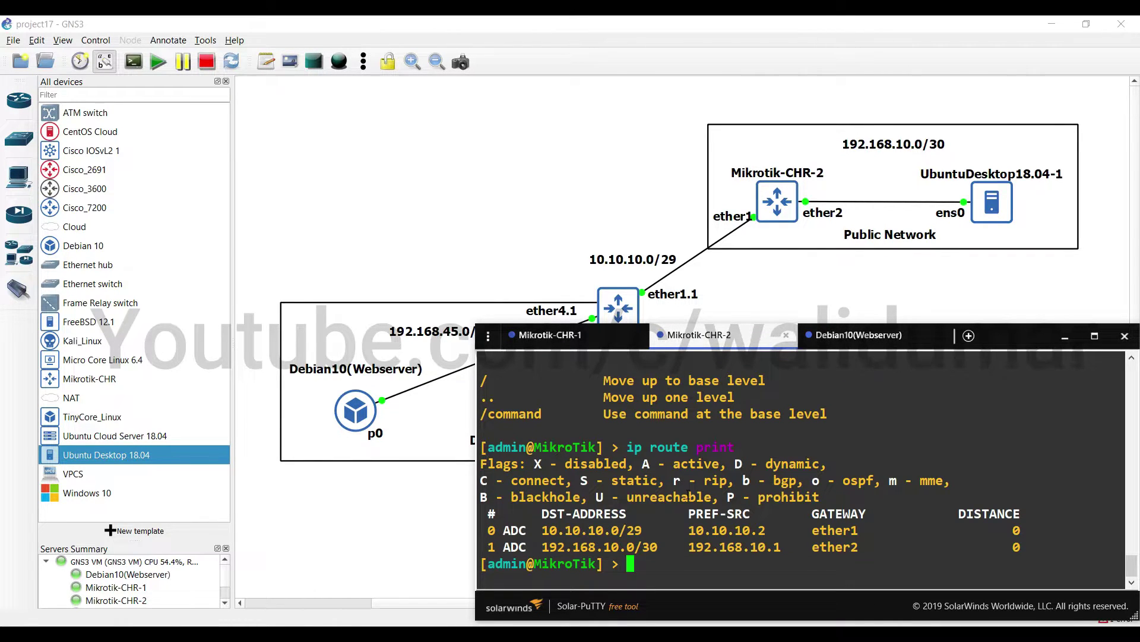
Switch to the Ubuntu desktop and ping 10.10.10.3 from its terminal, stopping after a few replies
key("alt+Tab")
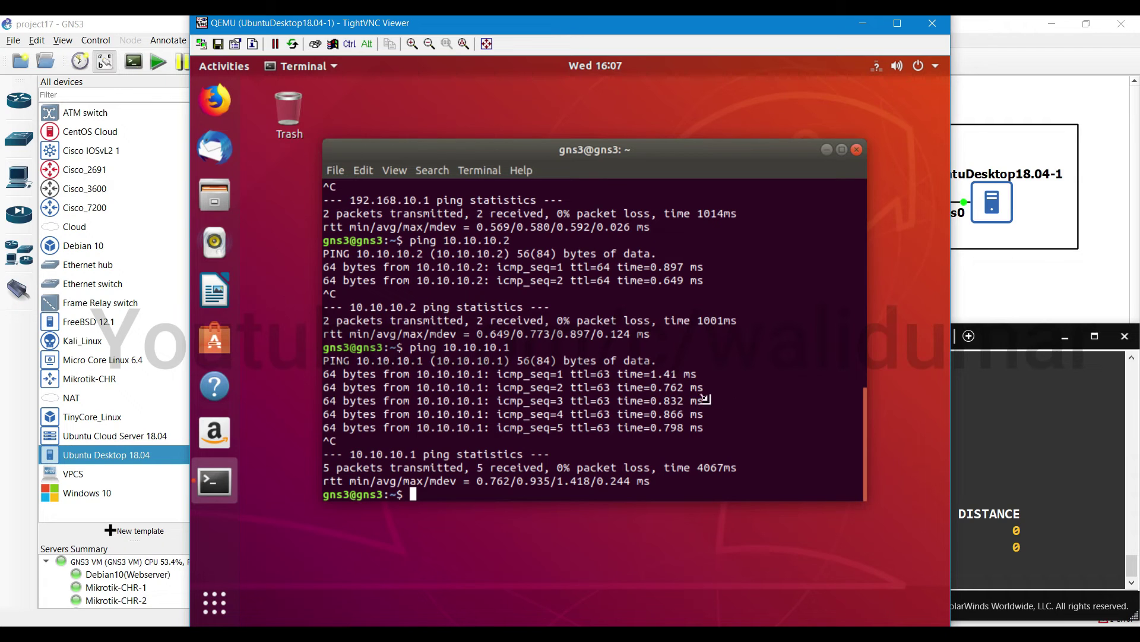
key("Up")
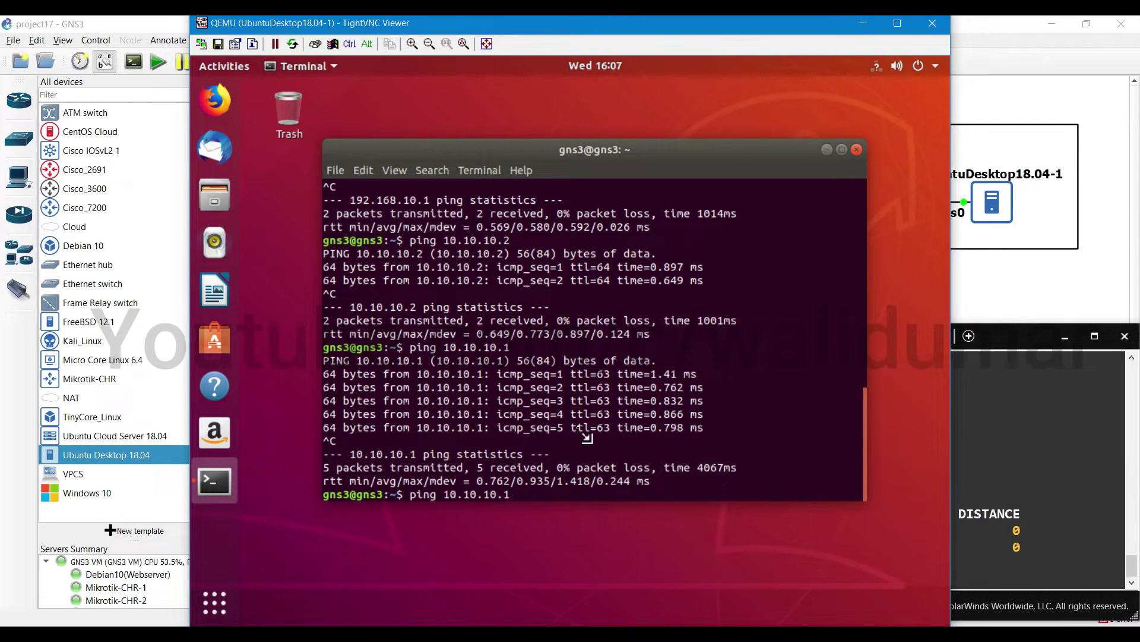
key("BackSpace")
type("3")
key("Return")
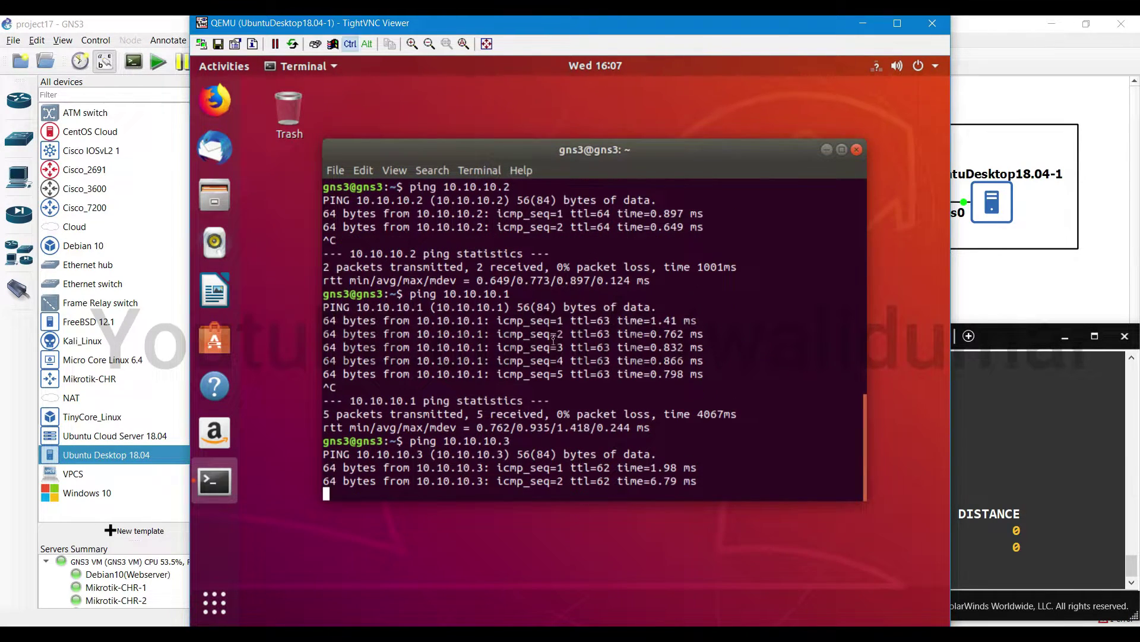
key("ctrl+c")
Open Firefox on the Ubuntu desktop and try to load the web server's private address 192.168.45.2
key("super+1")
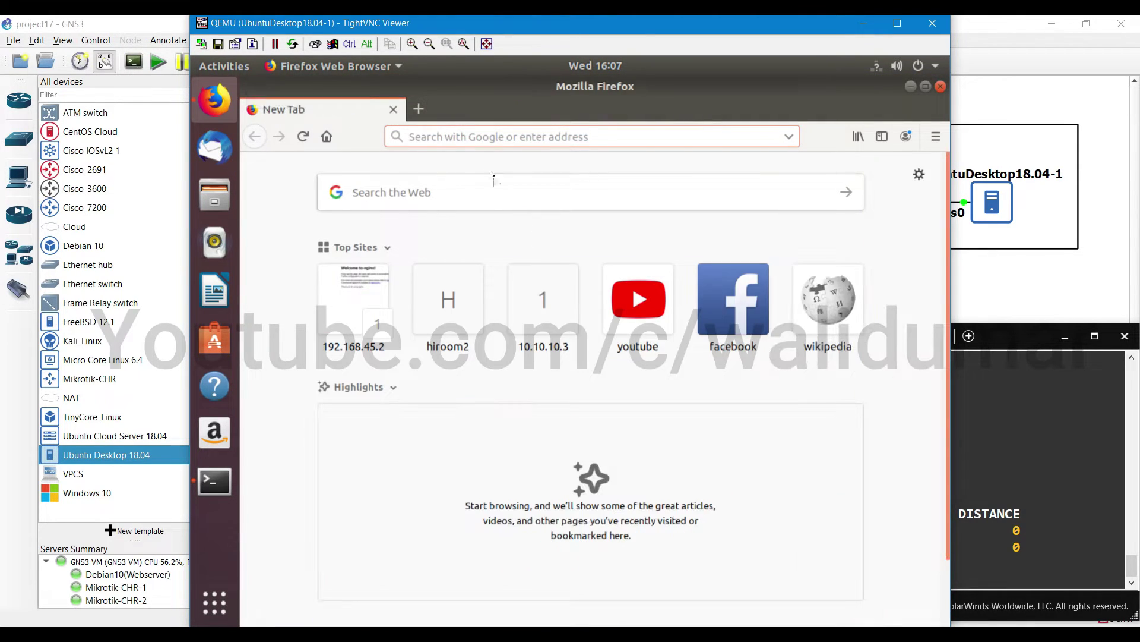
type("192.168.45.2/")
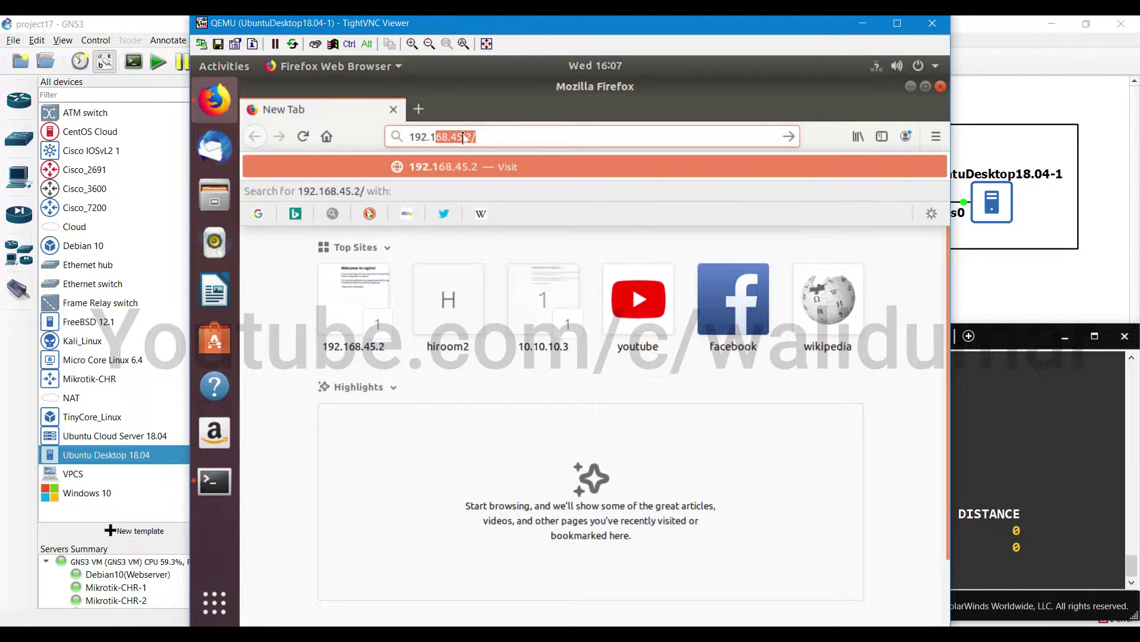
key("Return")
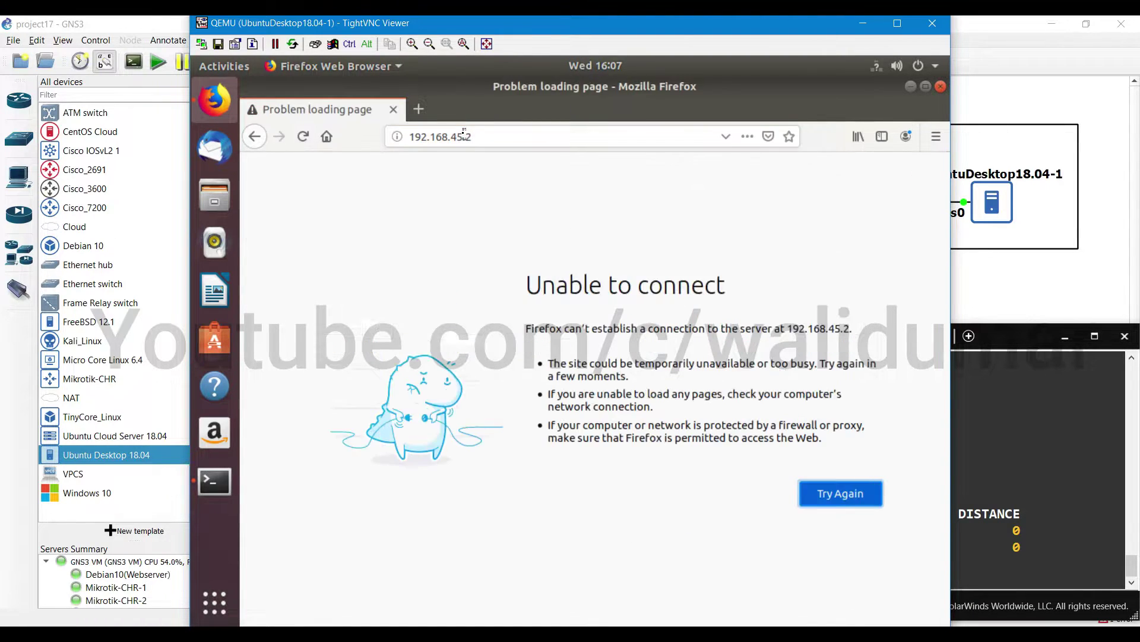
Load 10.10.10.3 in a new Firefox tab to test the destination NAT rule
left_click(418, 108)
type("10.10.1")
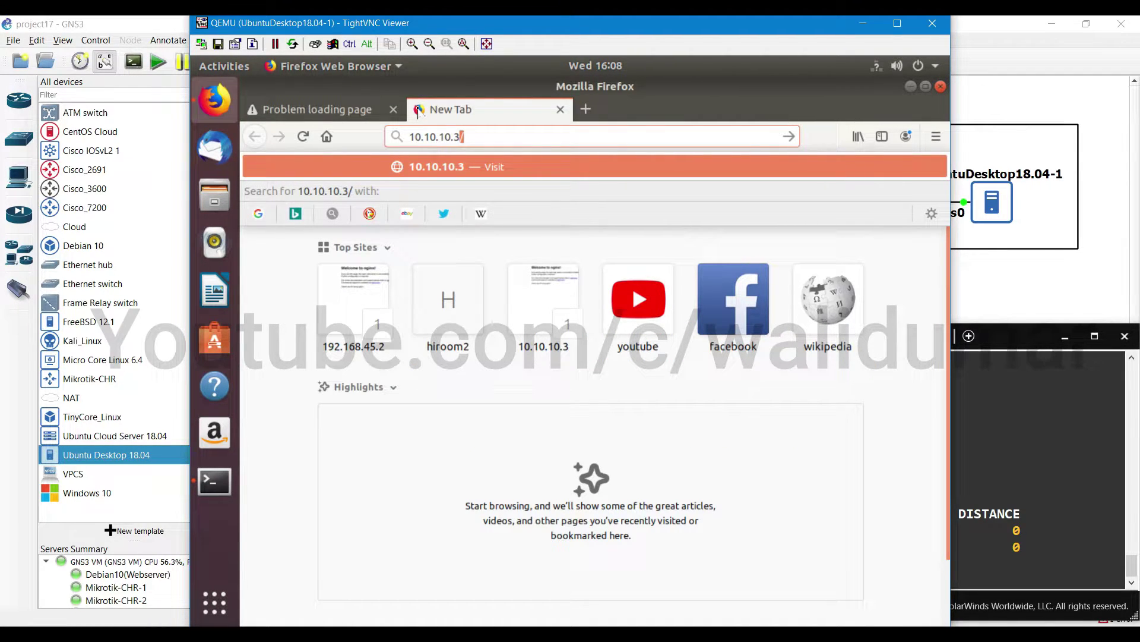
type("0.3")
key("Return")
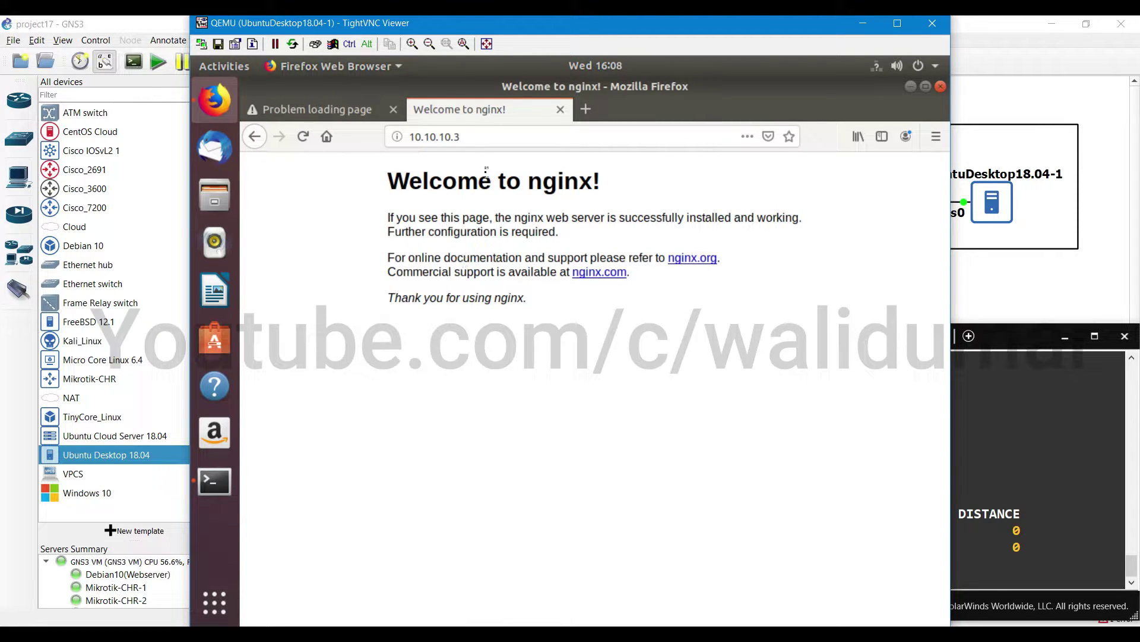
Return to the Mikrotik-CHR-1 console in Solar-PuTTY and list the NAT rules with ip firewall nat print
left_click(1044, 498)
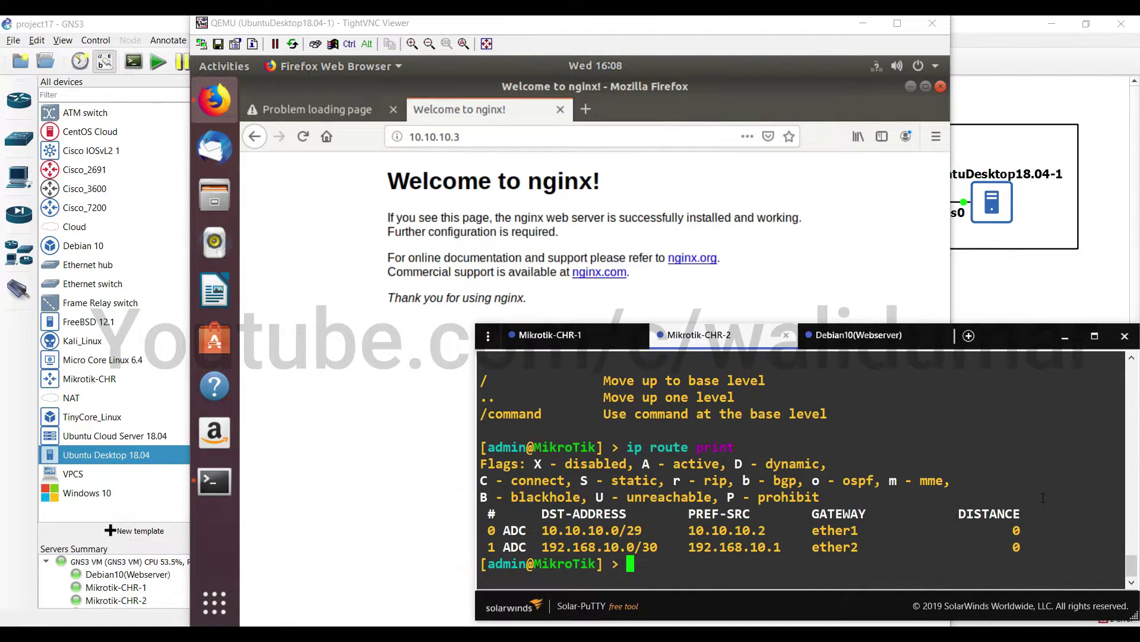
left_click(560, 335)
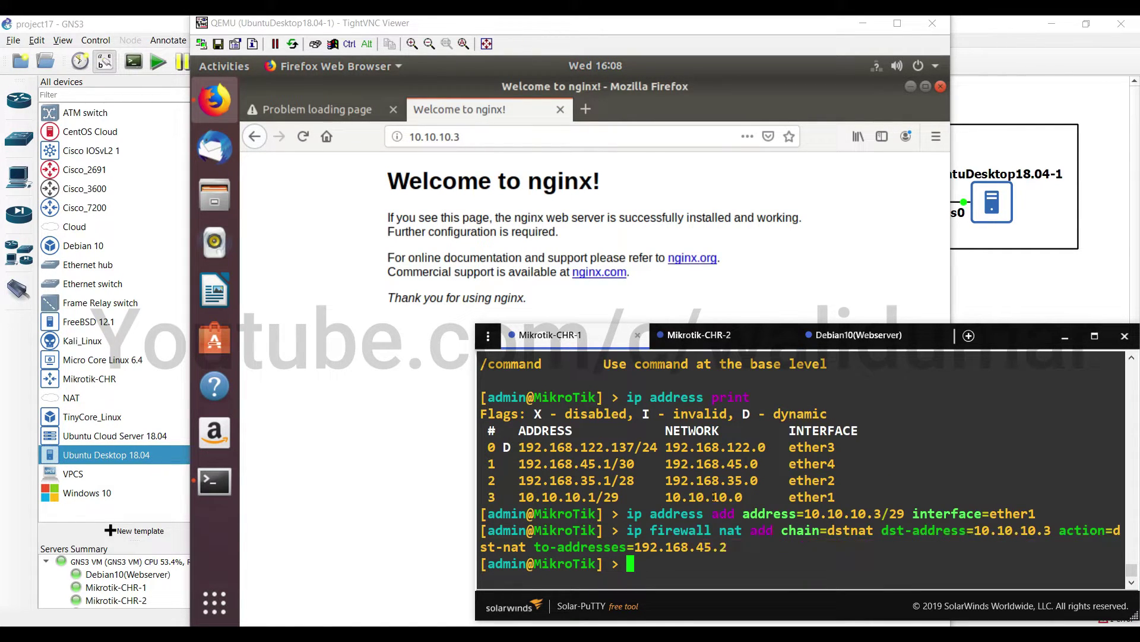
type("ip firewall ")
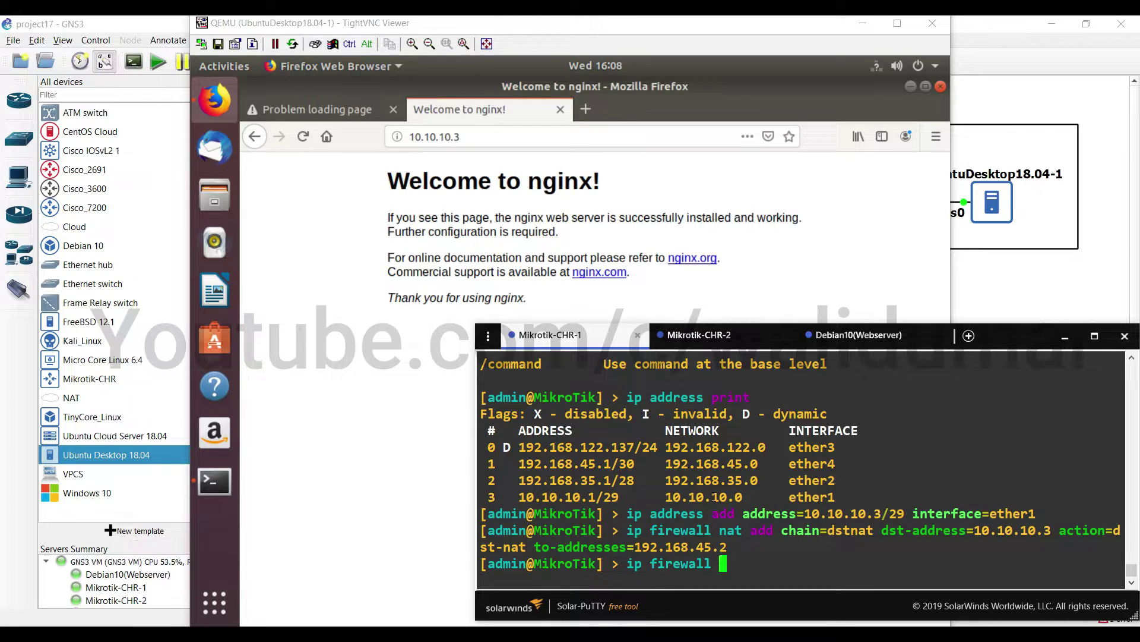
type("nat print")
key("Return")
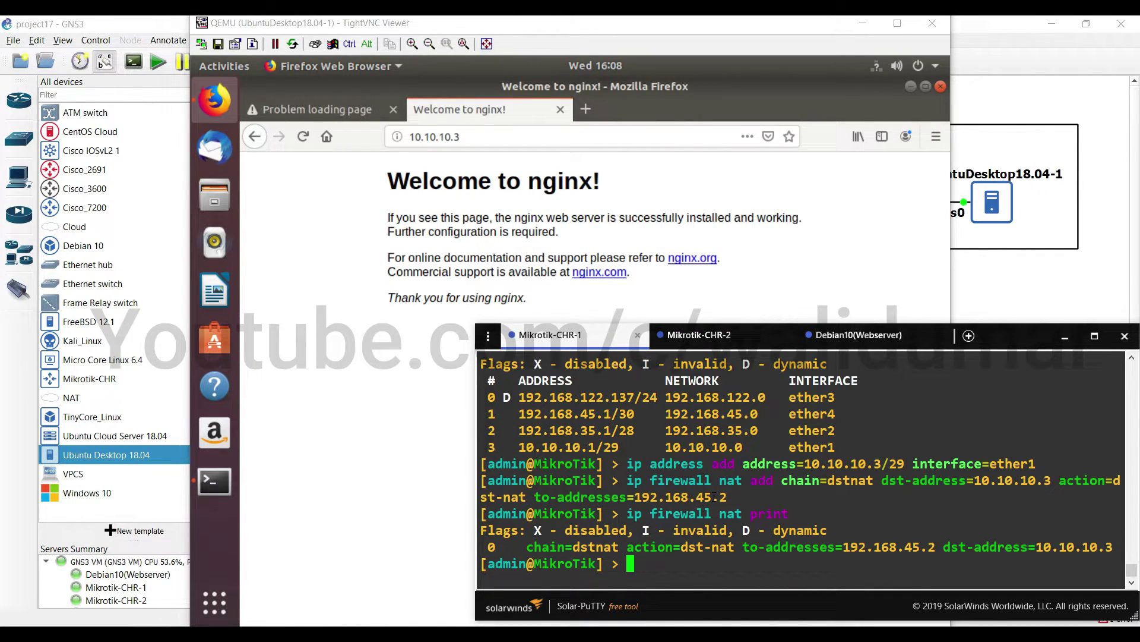
Disable NAT rule 0 on Mikrotik-CHR-1 with ip firewall nat disable 0 and print the NAT rules again
key("Up")
key("BackSpace")
key("BackSpace")
key("BackSpace")
key("BackSpace")
key("BackSpace")
type("disable ")
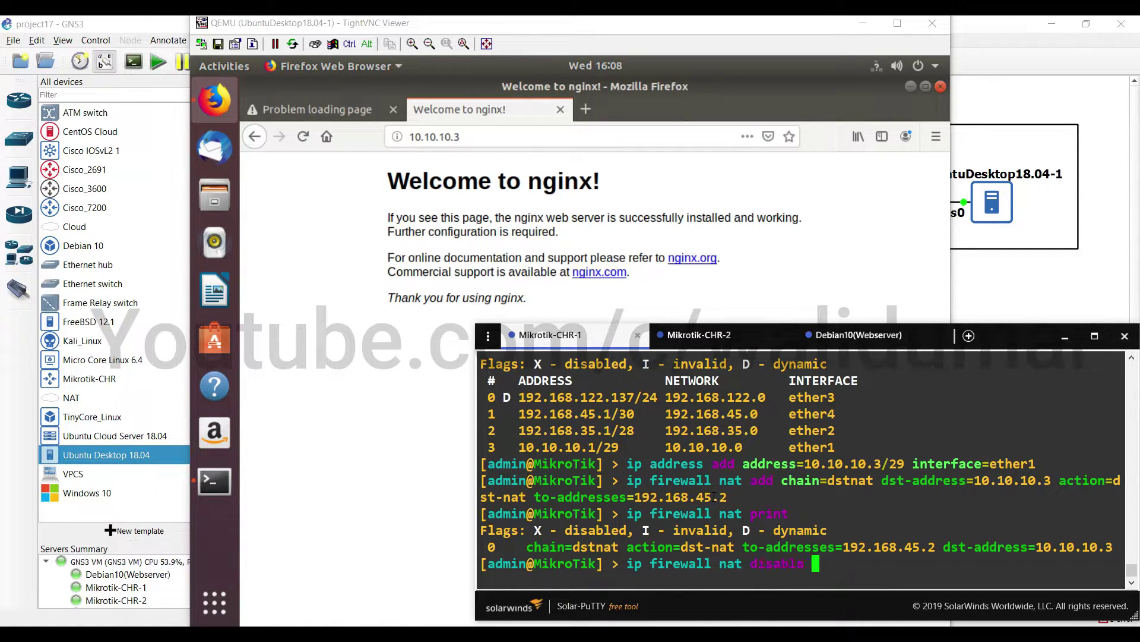
type("0 !")
key("BackSpace")
key("Return")
type("ip firewall nat print")
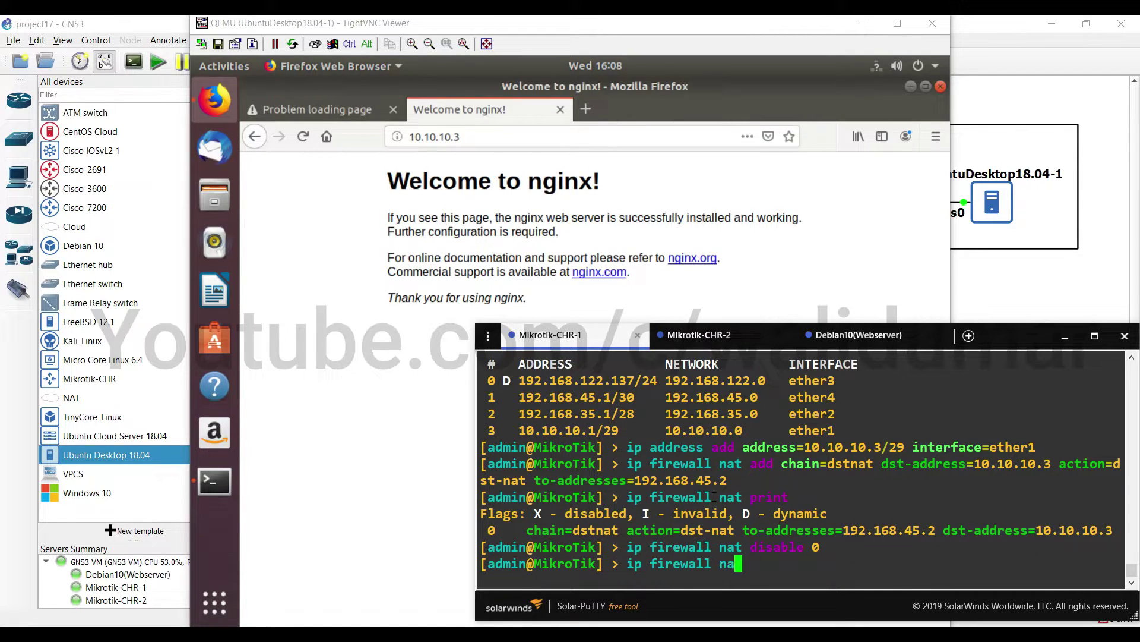
key("Return")
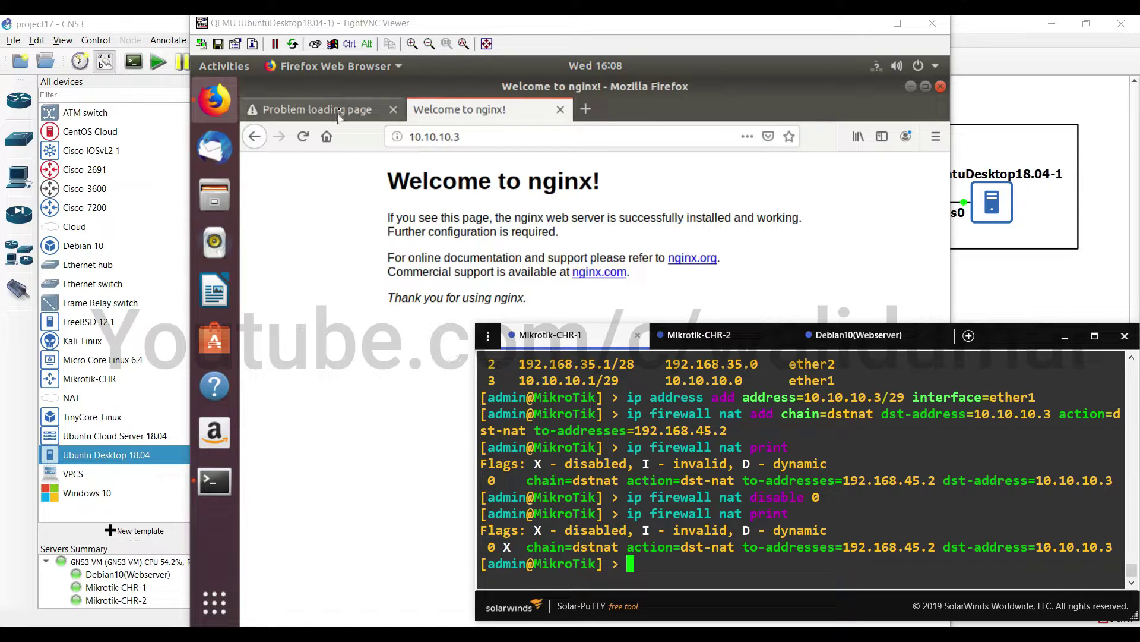
Reload the 10.10.10.3 page in Firefox on Ubuntu to test it with the rule disabled, and return to the Mikrotik-CHR-1 console
left_click(302, 136)
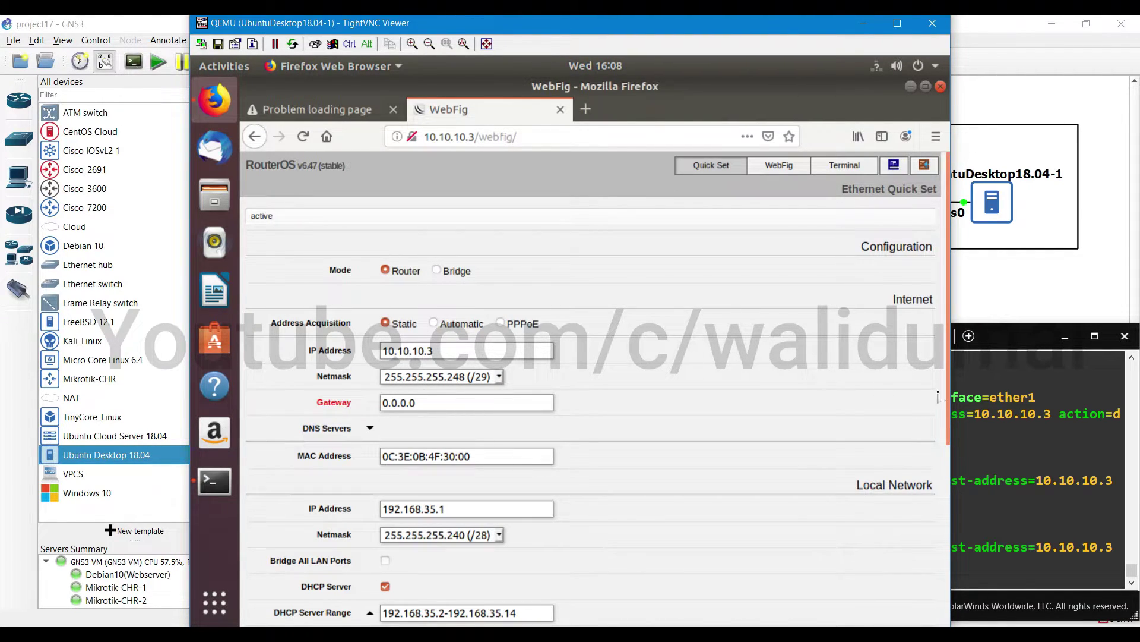
left_click(1015, 432)
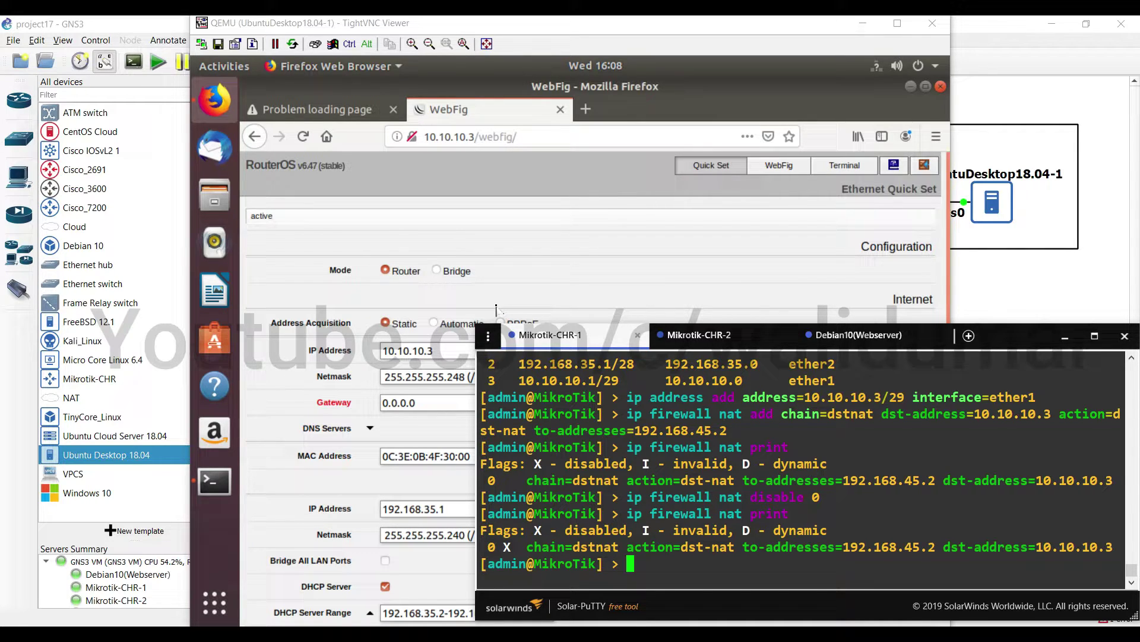
Open the router's WebFig view in Firefox, and enable NAT rule 0 in the Mikrotik-CHR-1 console with ip firewall nat enable 0
left_click(779, 167)
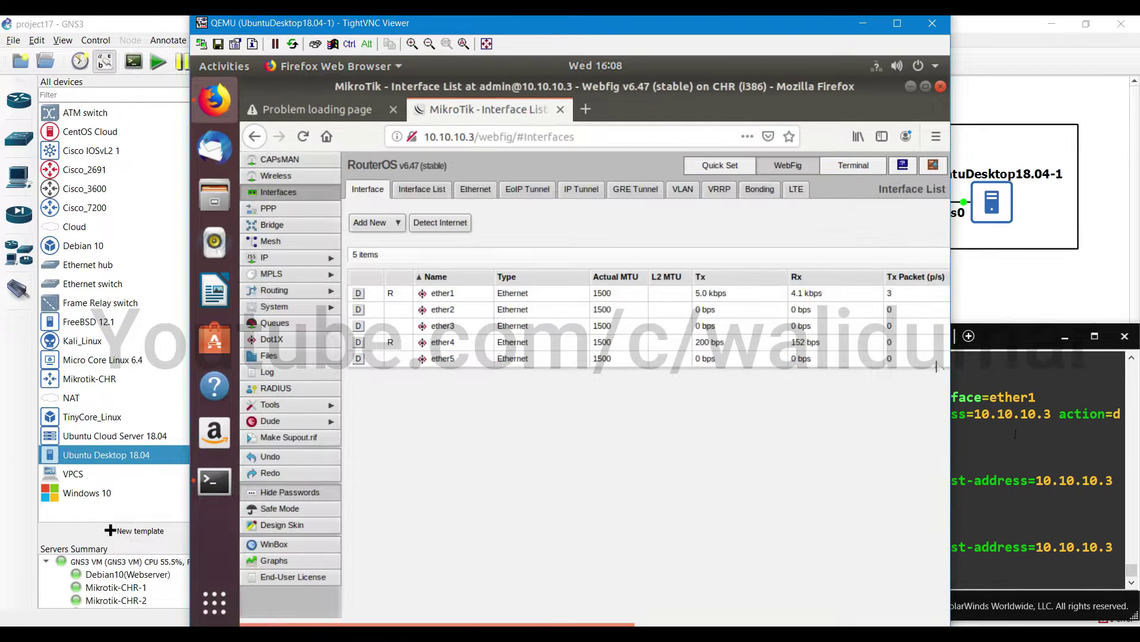
left_click(1049, 498)
key("Up")
key("Up")
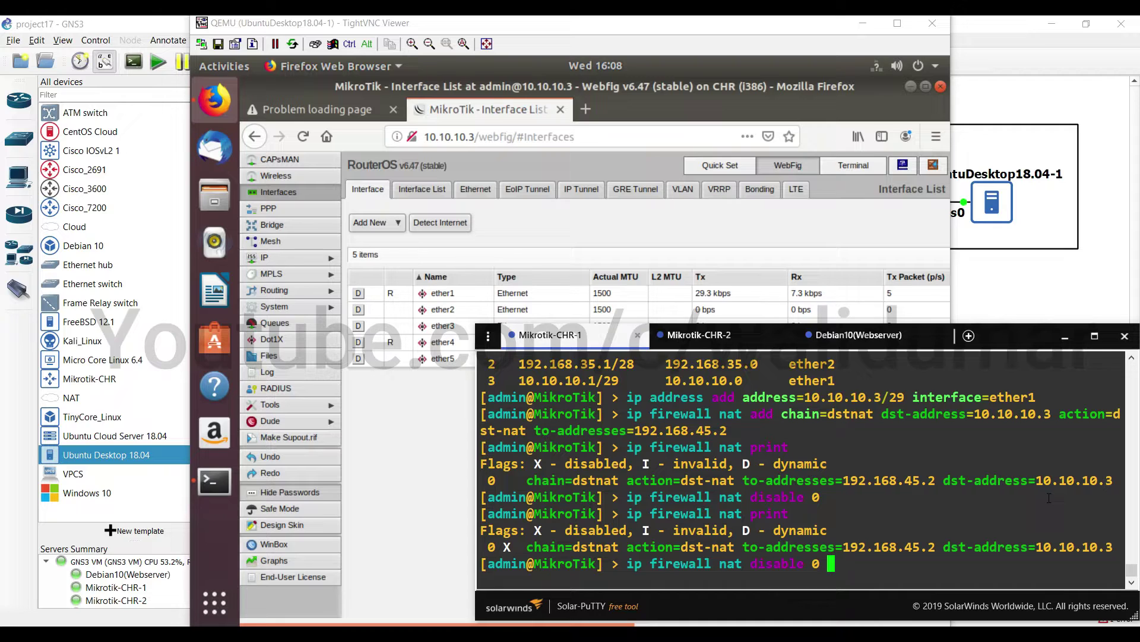
key("BackSpace")
key("BackSpace")
key("BackSpace")
key("BackSpace")
key("BackSpace")
key("BackSpace")
key("BackSpace")
key("BackSpace")
key("BackSpace")
key("BackSpace")
type("enable 0")
key("Return")
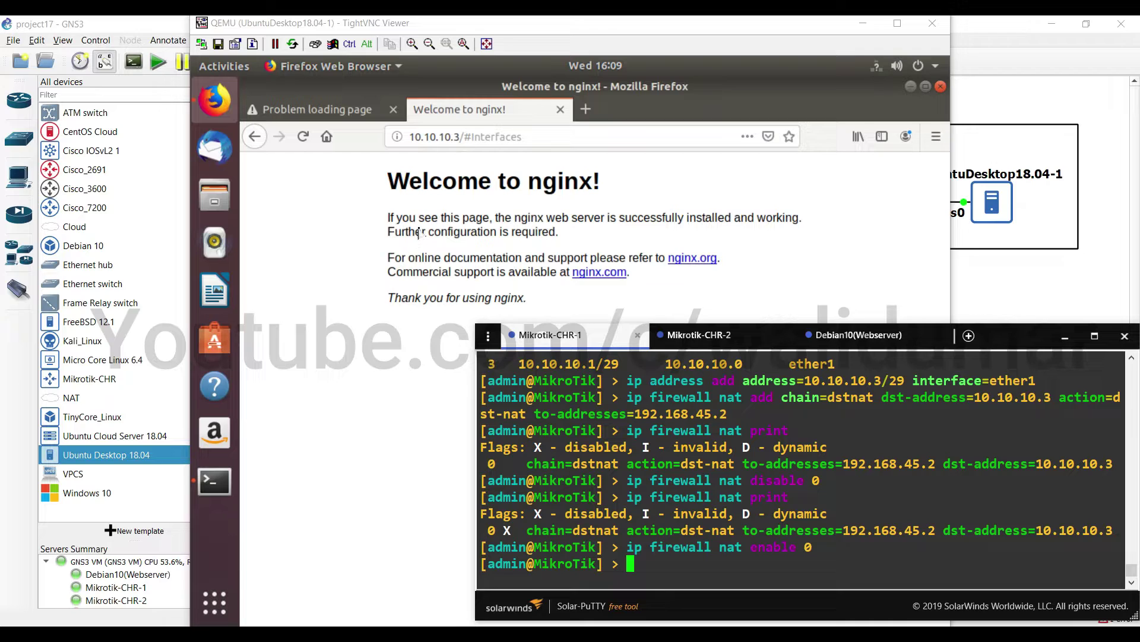
Highlight the nginx welcome text in Firefox and the NAT rule's dst-address 10.10.10.3 in the Mikrotik-CHR-1 console
left_click_drag(392, 187, 629, 273)
left_click(1048, 493)
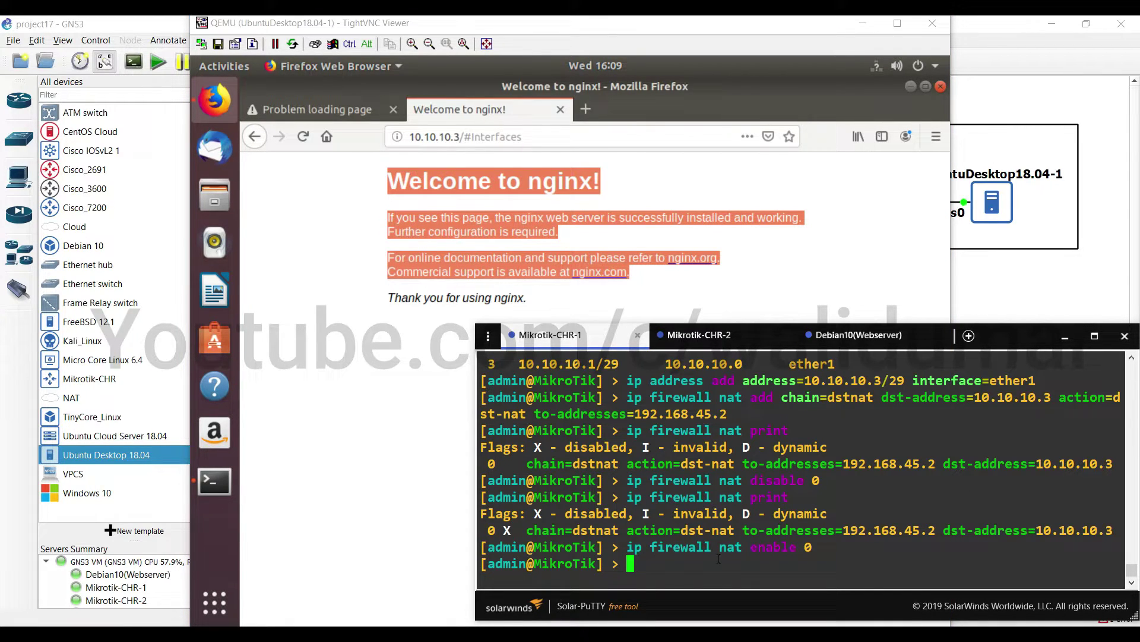
key("Up")
key("Up")
key("Up")
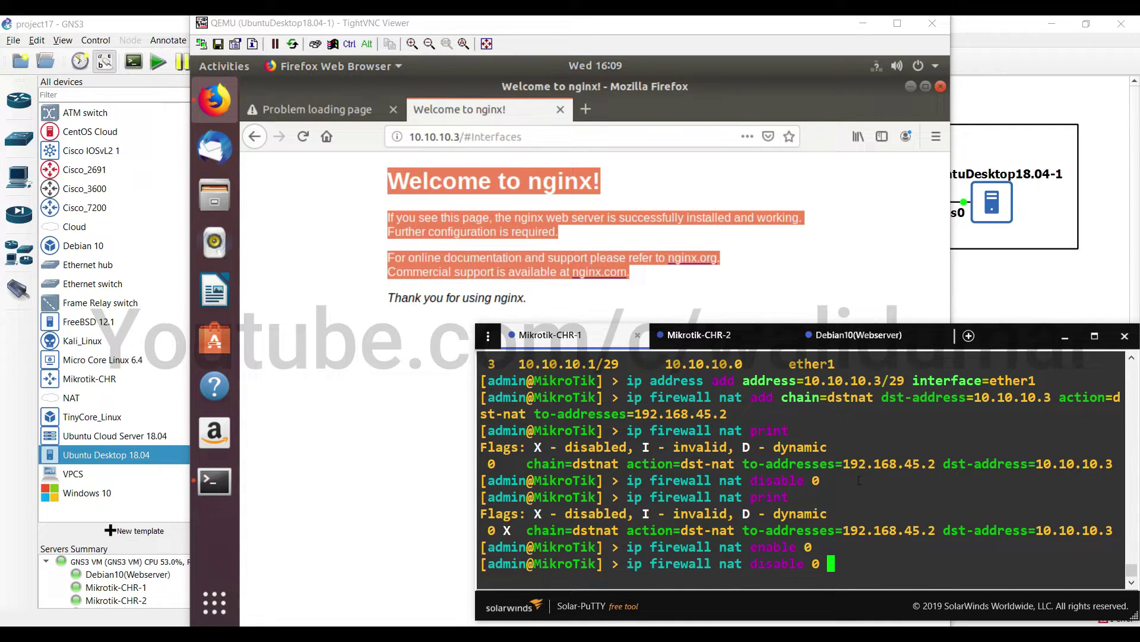
left_click_drag(1038, 464, 1108, 460)
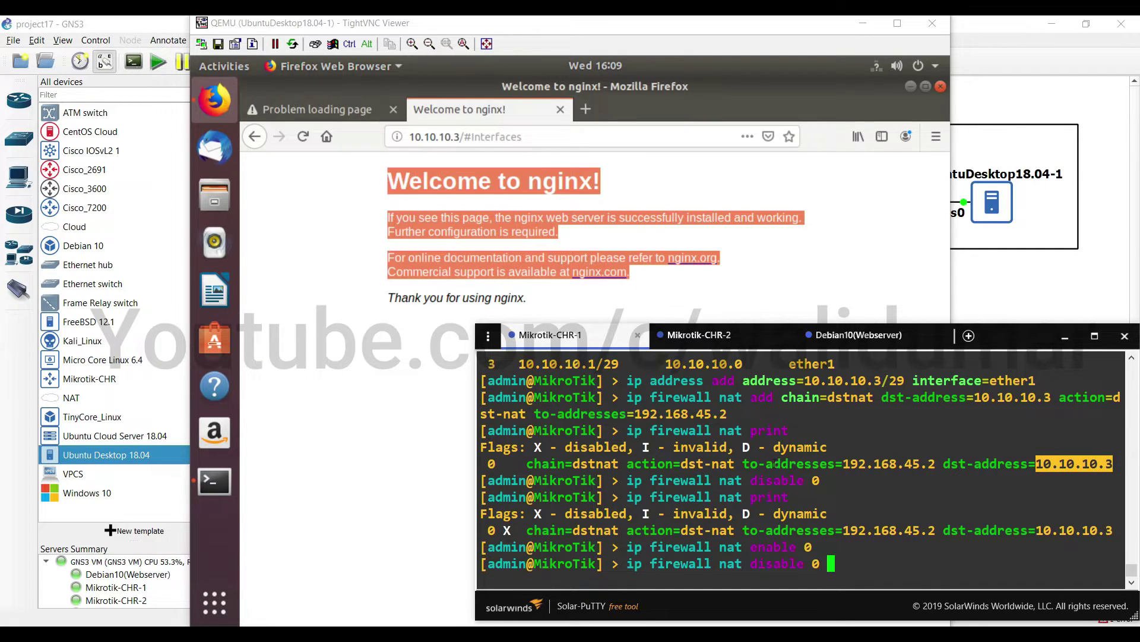
Remove the /#Interfaces suffix from the Firefox address on Ubuntu and load 10.10.10.3
left_click(487, 192)
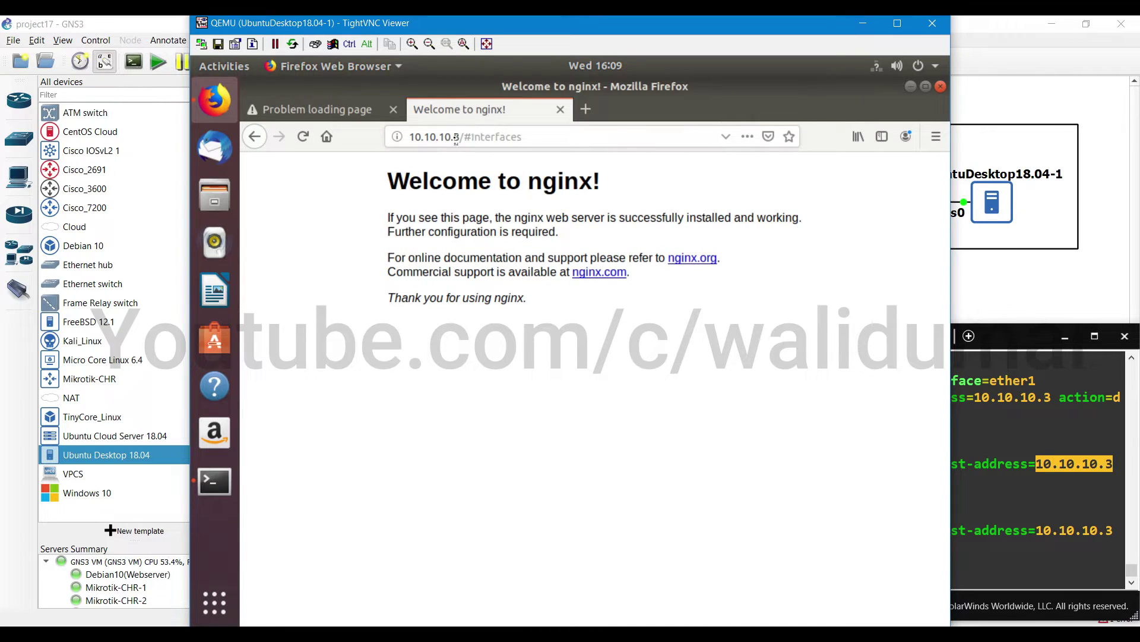
left_click_drag(460, 136, 645, 144)
key("BackSpace")
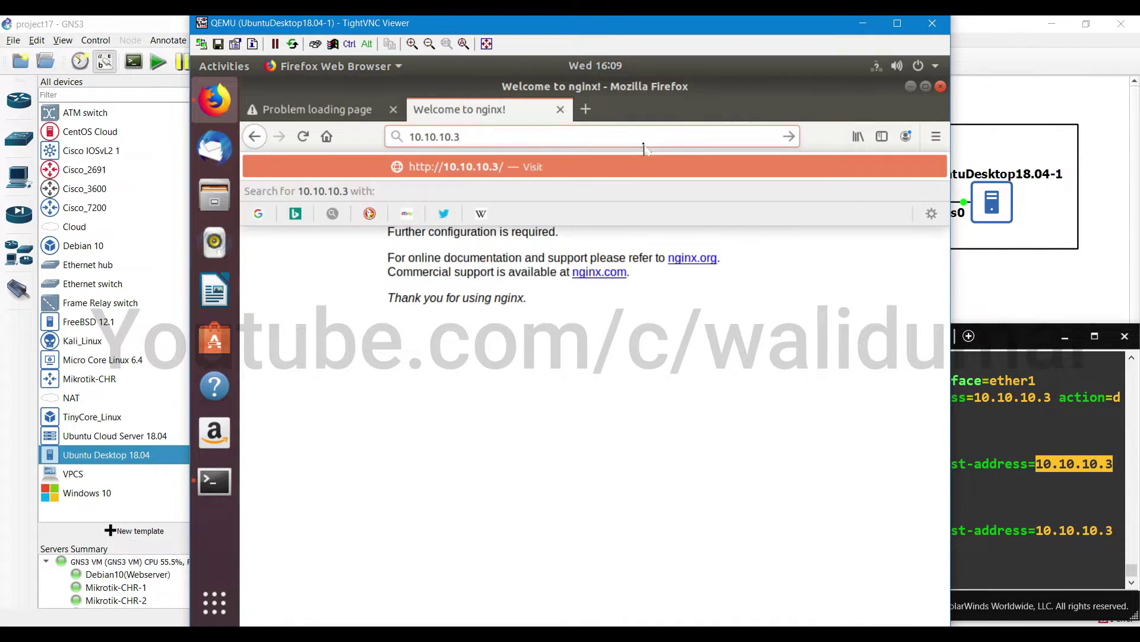
key("Return")
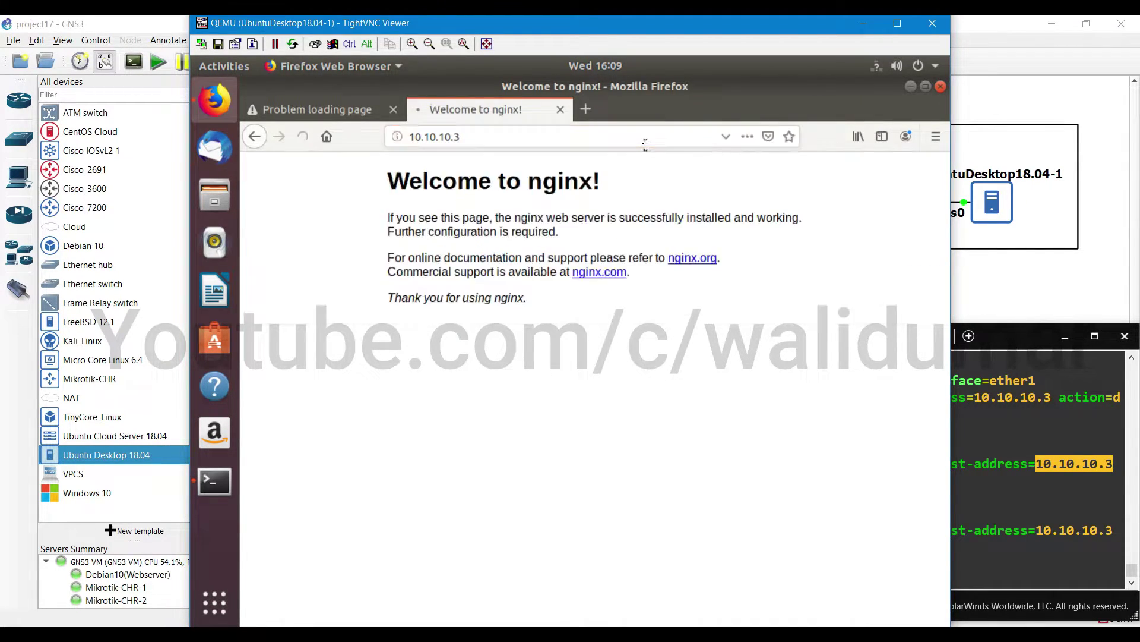
Switch to GNS3 and start an Ethernet packet capture on the link between Mikrotik-CHR-2 ether2 and UbuntuDesktop18.04-1 ens0
left_click(985, 115)
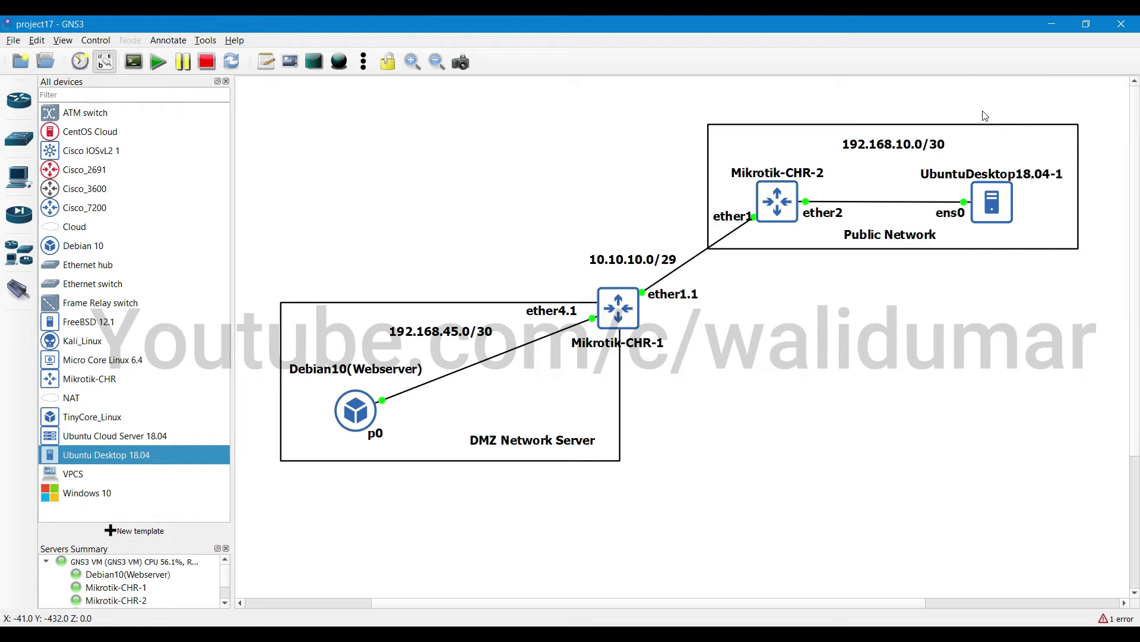
right_click(857, 203)
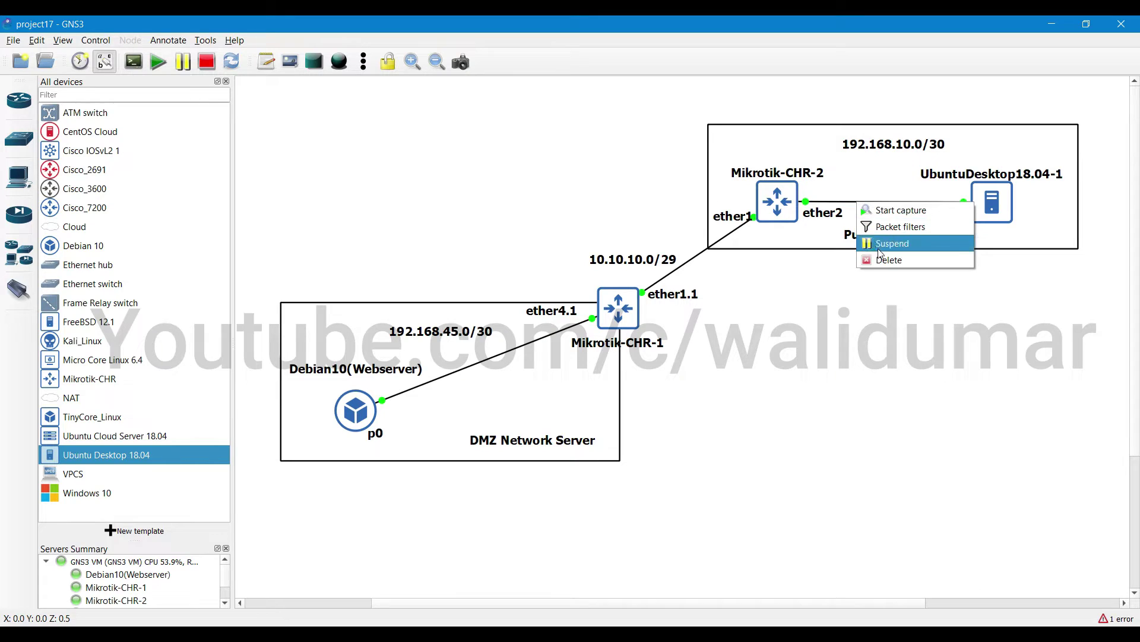
left_click(889, 211)
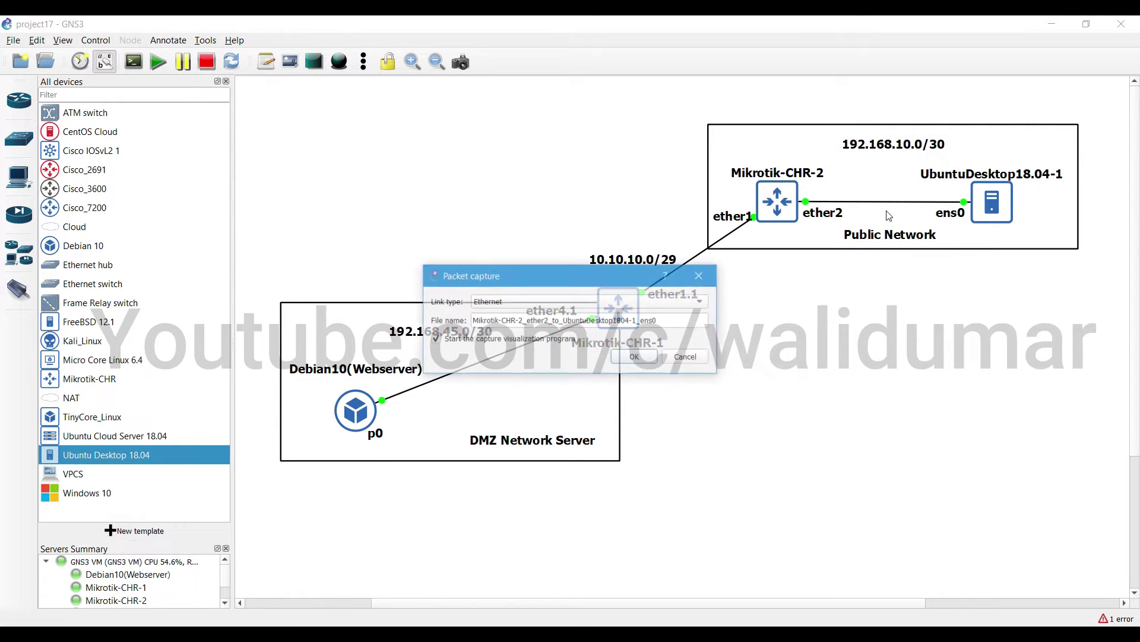
left_click(646, 357)
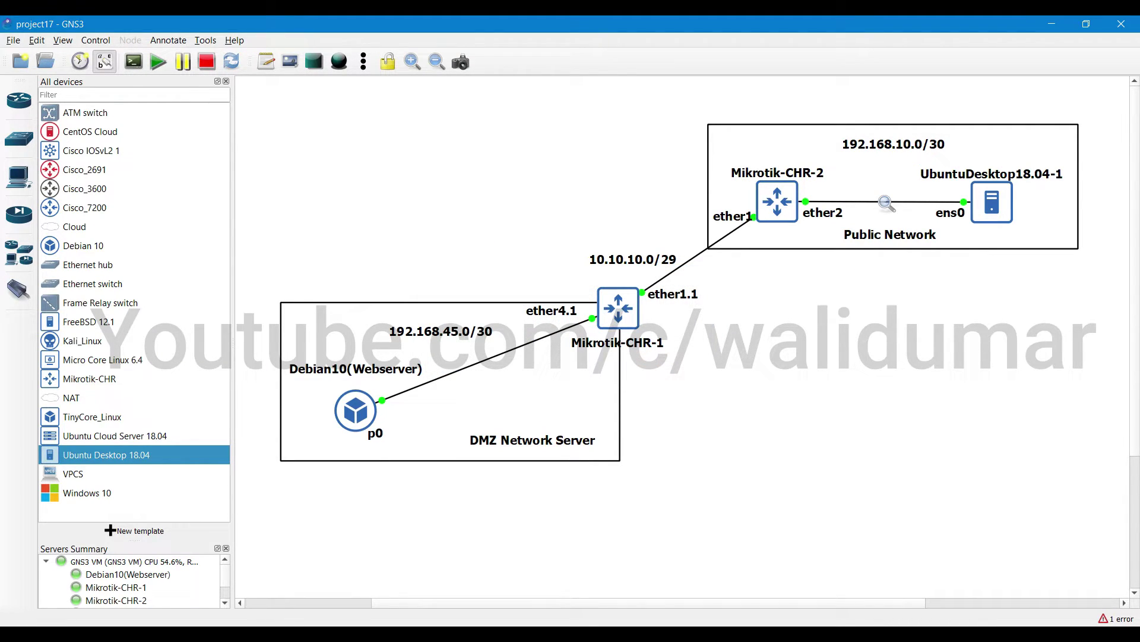
Place the Ubuntu desktop viewer beside the Wireshark window and postpone the Wireshark software update
key("alt+Tab")
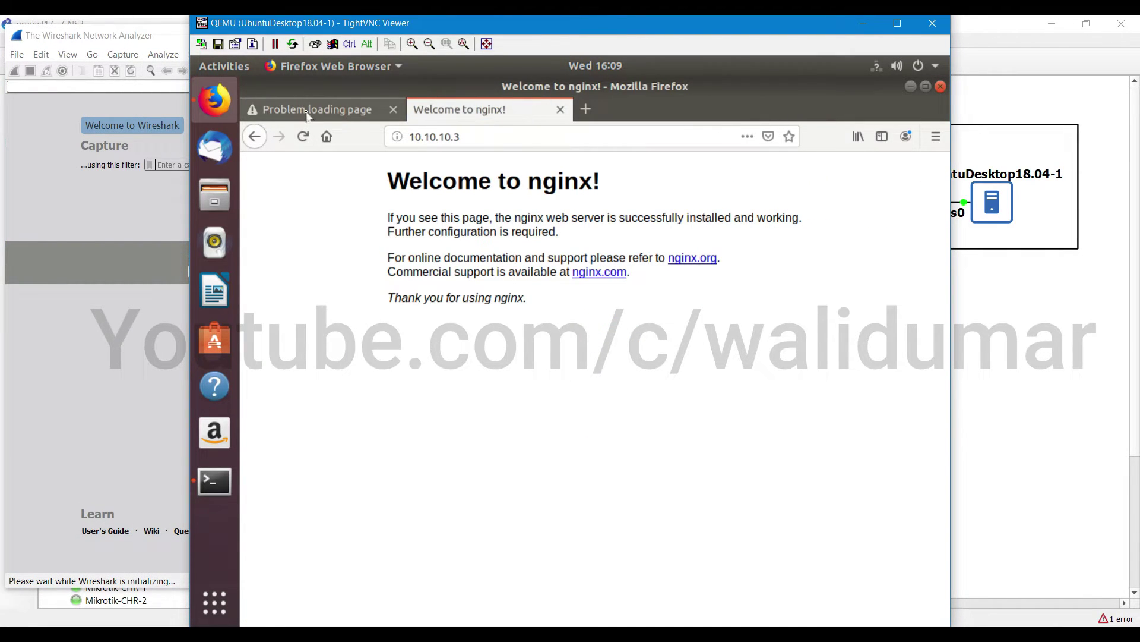
left_click_drag(417, 28, 566, 32)
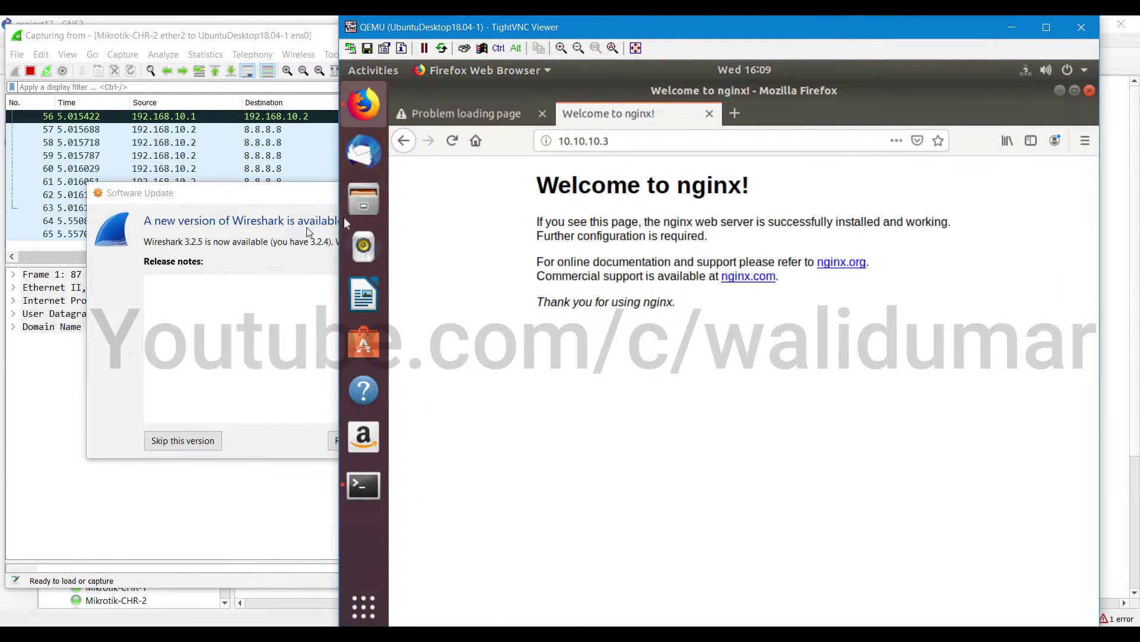
left_click(250, 194)
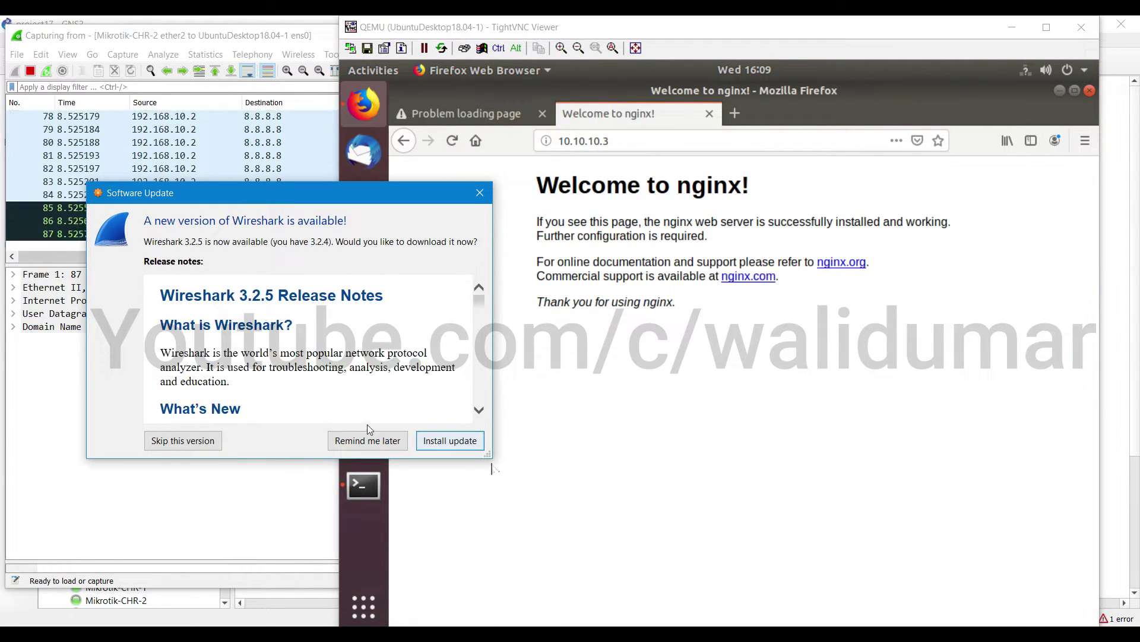
left_click(354, 439)
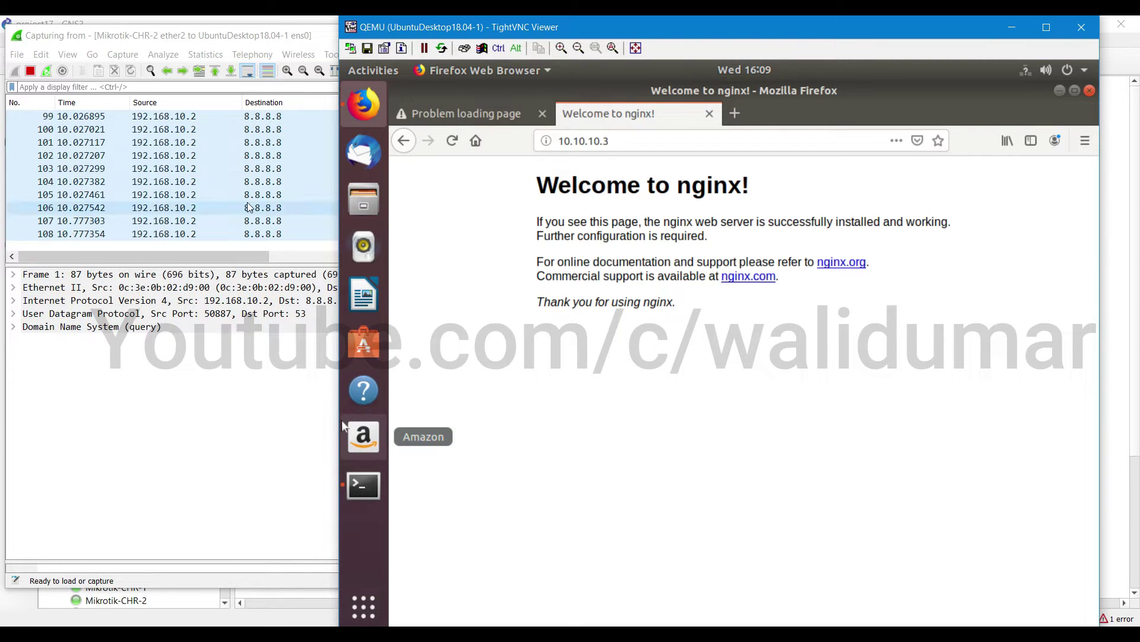
Look through the captured packets in Wireshark for traffic between the Ubuntu client and 10.10.10.3
left_click(247, 205)
left_click(297, 221)
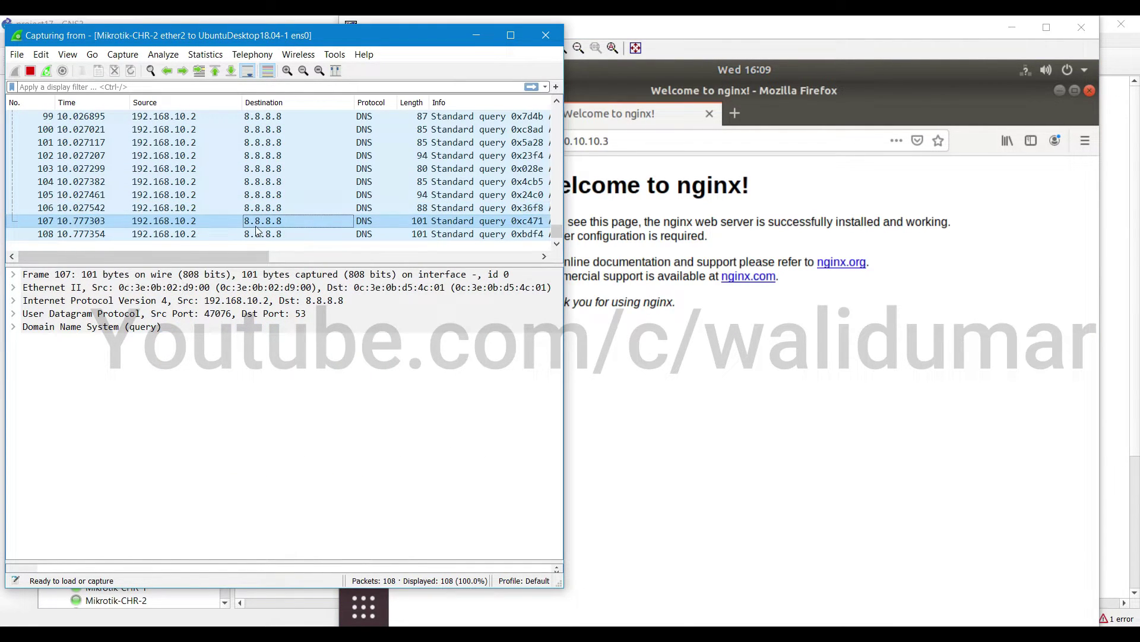
scroll(322, 212, "up", 20)
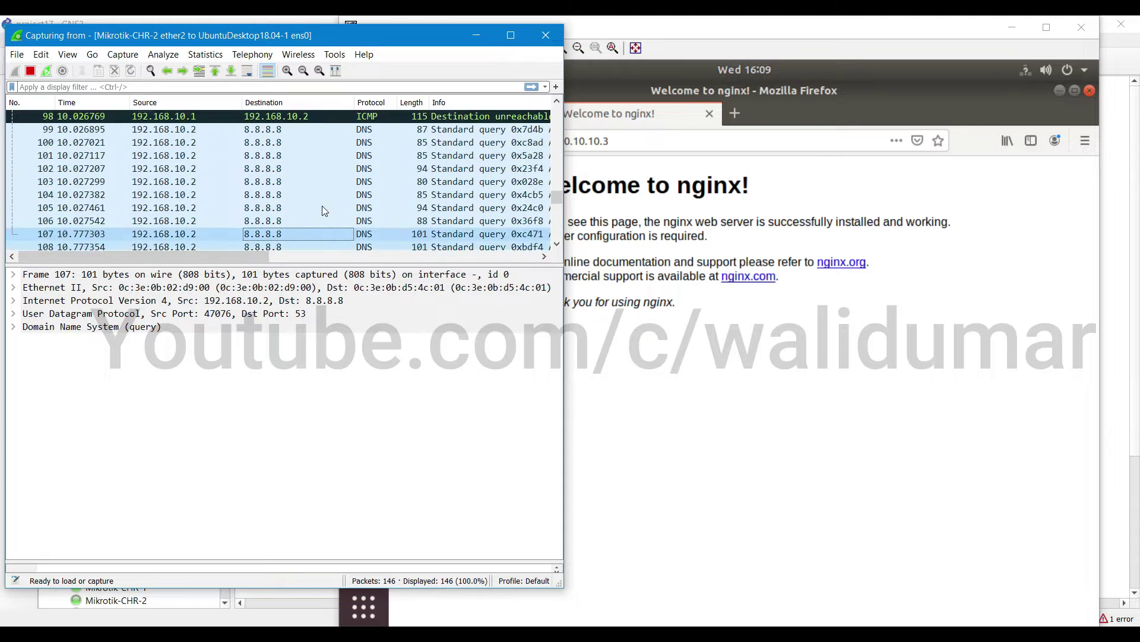
scroll(322, 206, "up", 17)
scroll(322, 206, "down", 20)
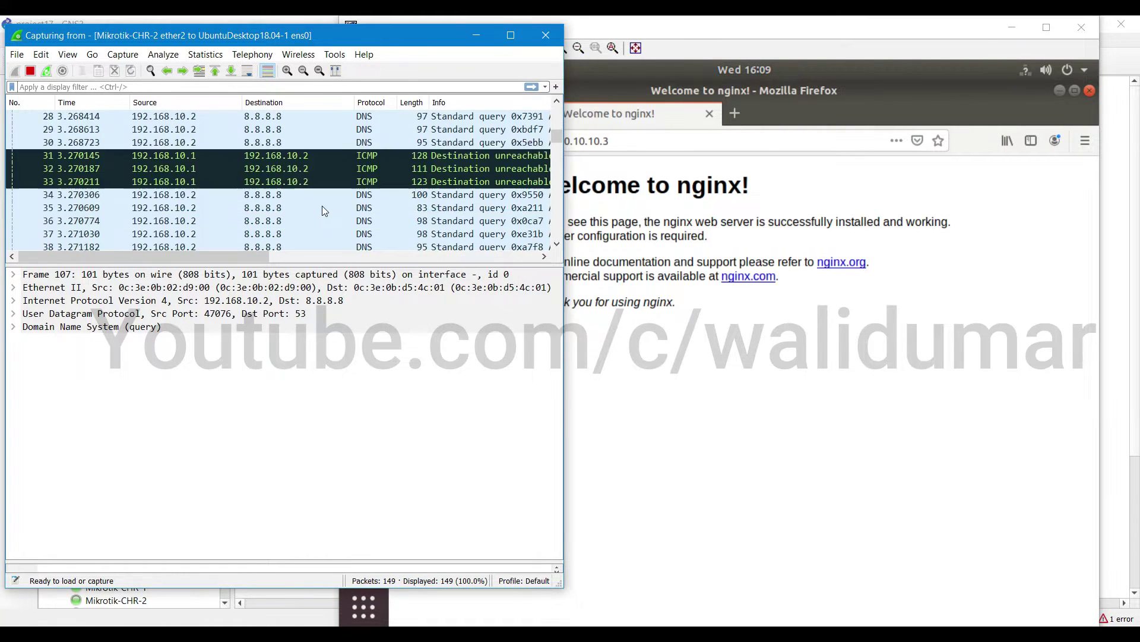
scroll(322, 206, "down", 20)
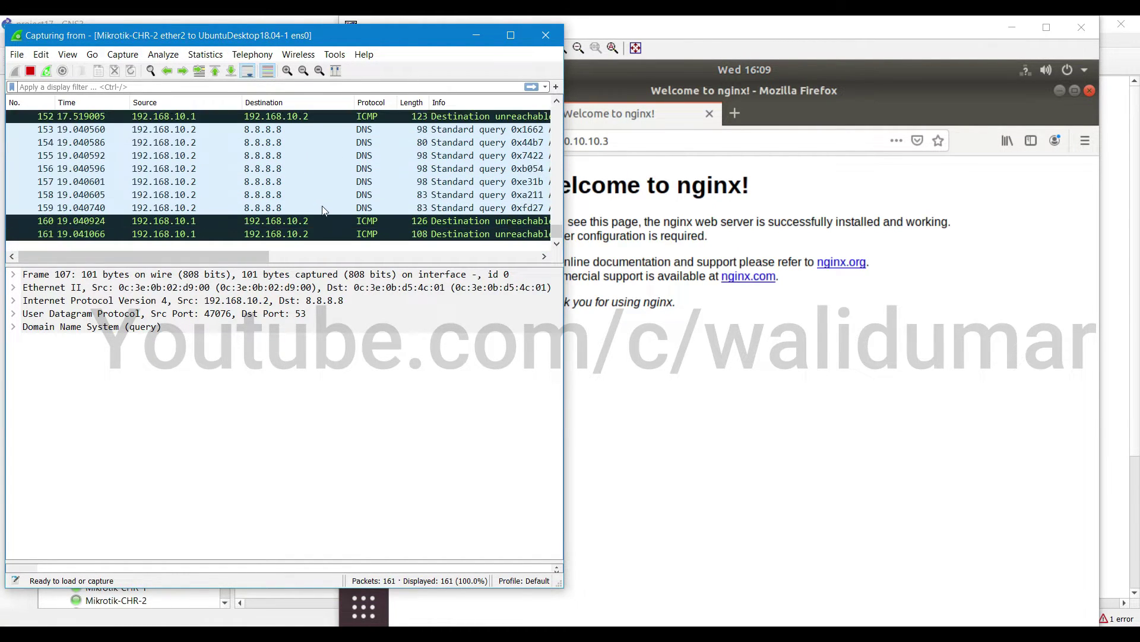
Reload the 10.10.10.3 page in Firefox on Ubuntu and select the captured HTTP GET packet in Wireshark
left_click(716, 371)
left_click(454, 141)
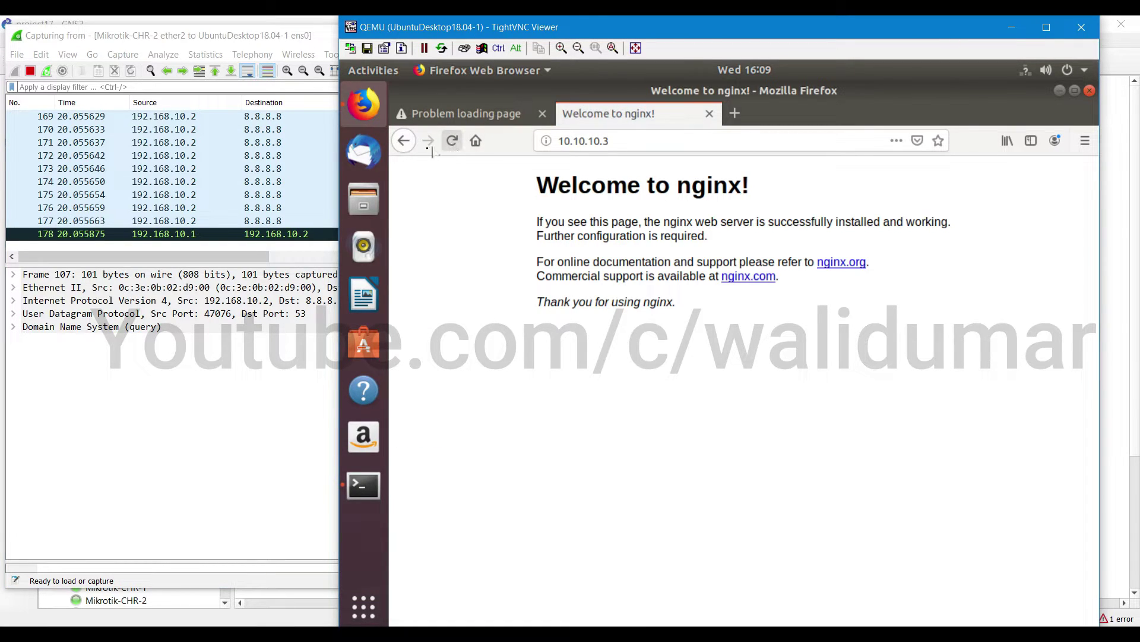
left_click(260, 392)
left_click(378, 205)
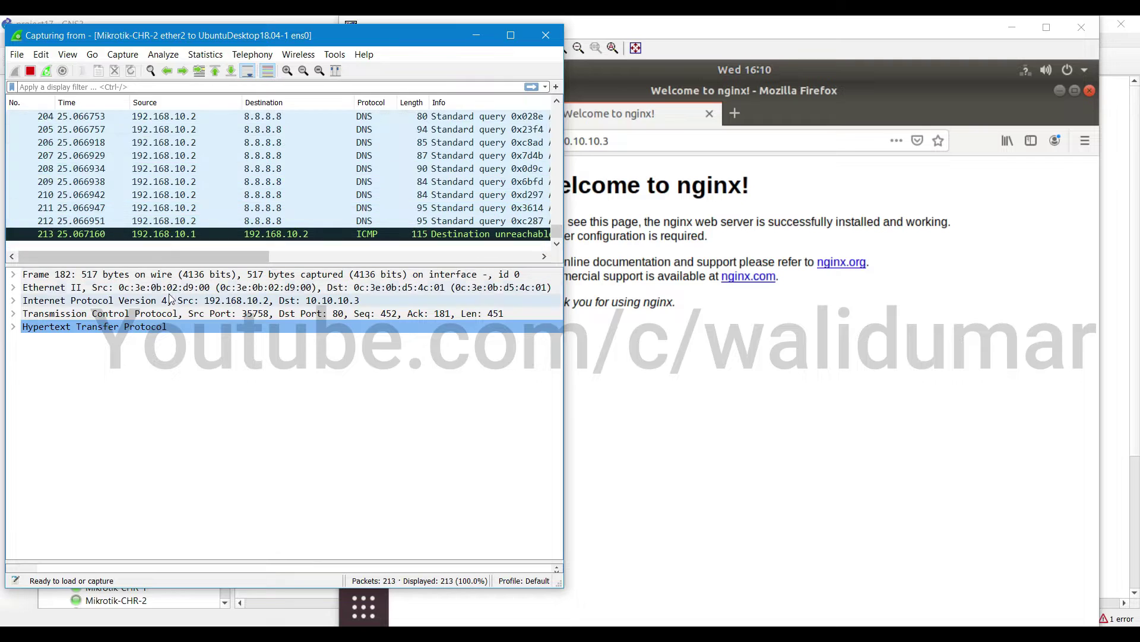
Expand the GET packet's Hypertext Transfer Protocol details, including the cookie, request line and expert info, and examine the User-Agent header
double_click(101, 327)
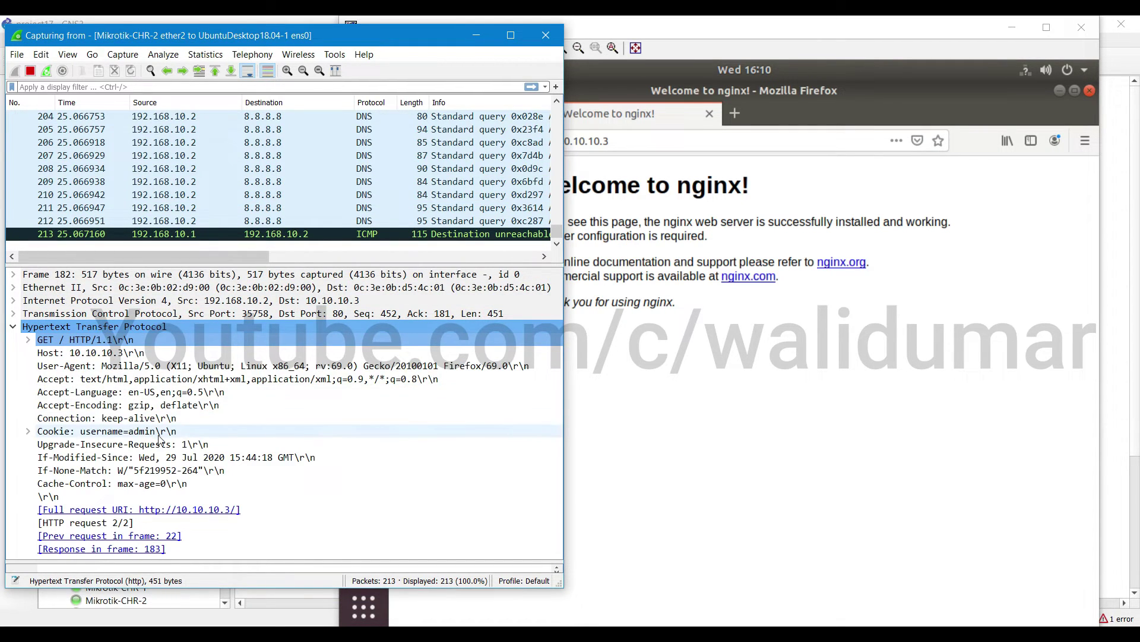
double_click(159, 432)
scroll(159, 437, "down", 1)
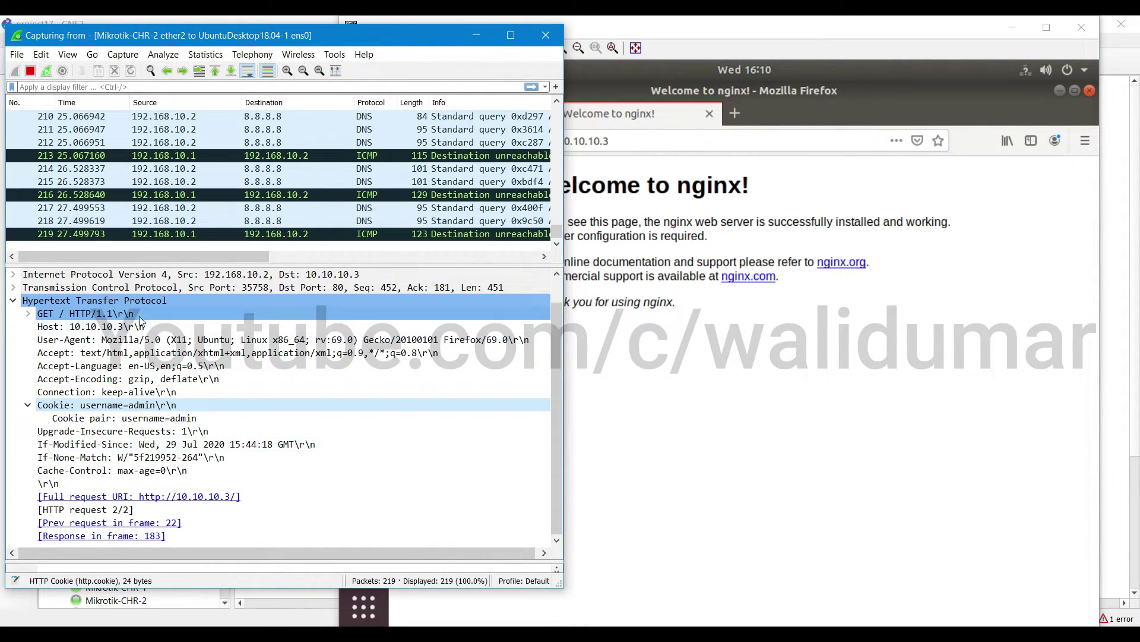
double_click(126, 313)
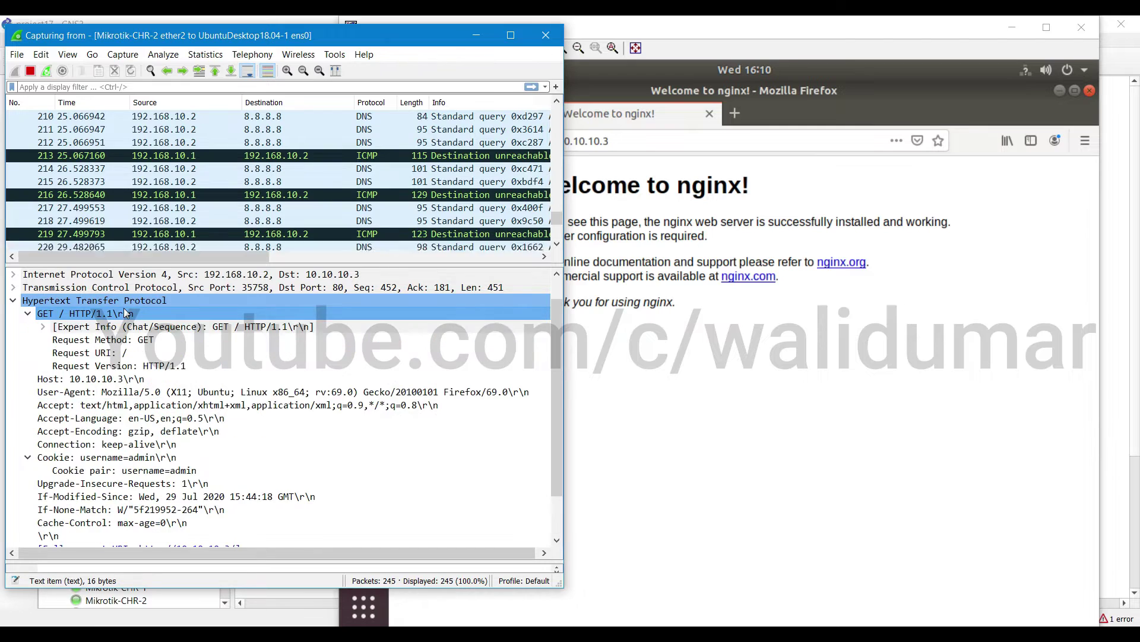
double_click(190, 333)
scroll(180, 517, "down", 3)
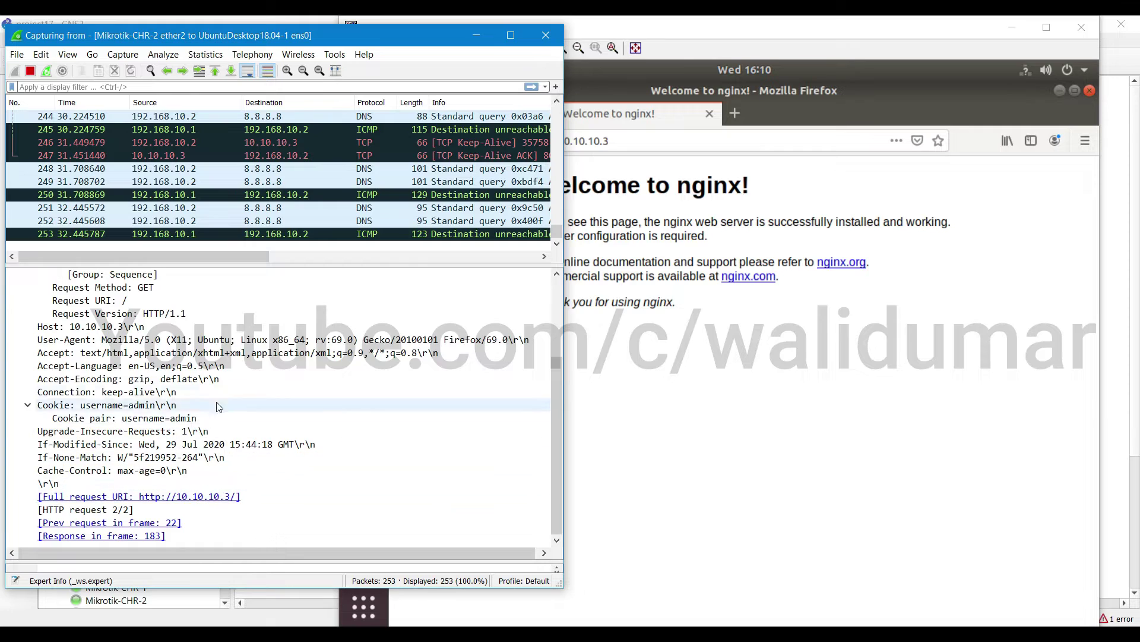
left_click(248, 340)
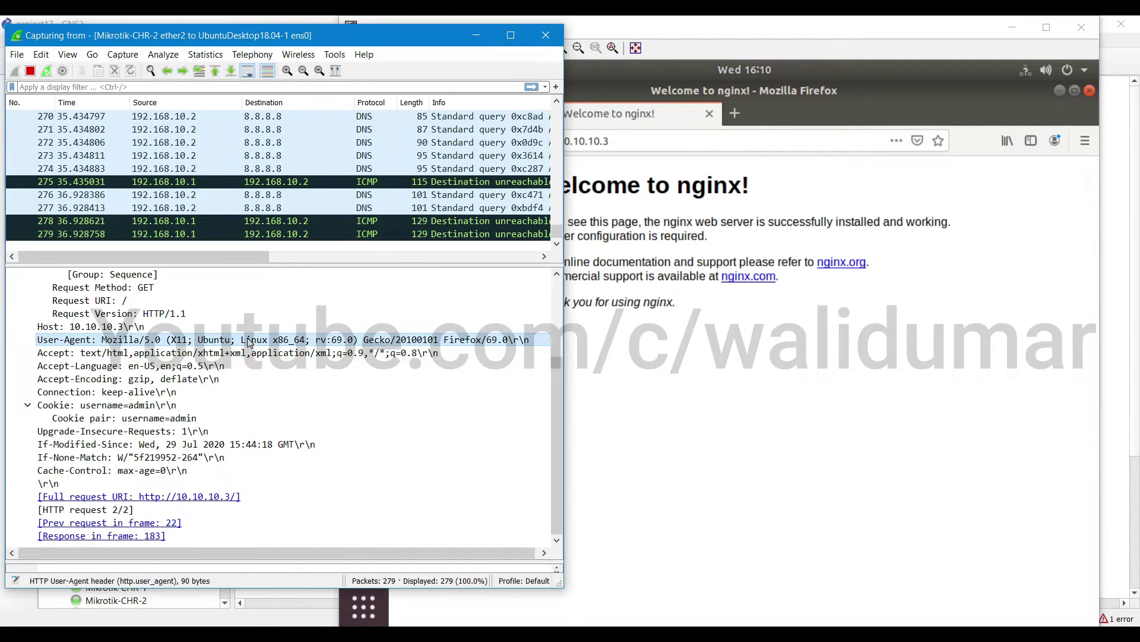
scroll(241, 451, "up", 3)
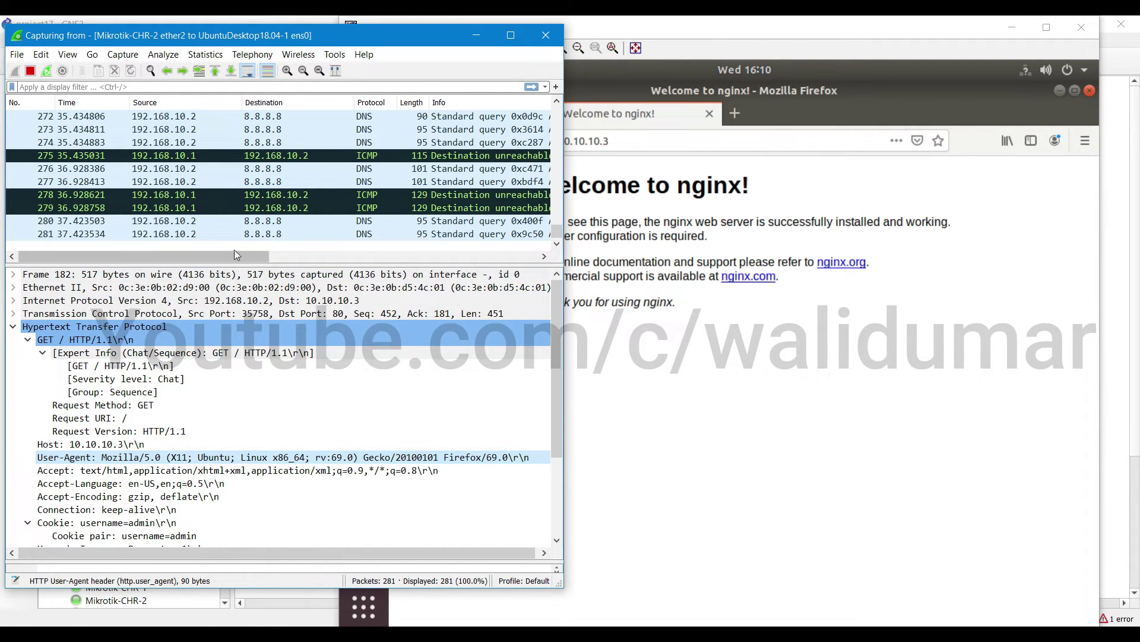
Stop the Wireshark capture and inspect the HTTP response packet from 10.10.10.3 to 192.168.10.2, down to its request URI
scroll(255, 222, "up", 10)
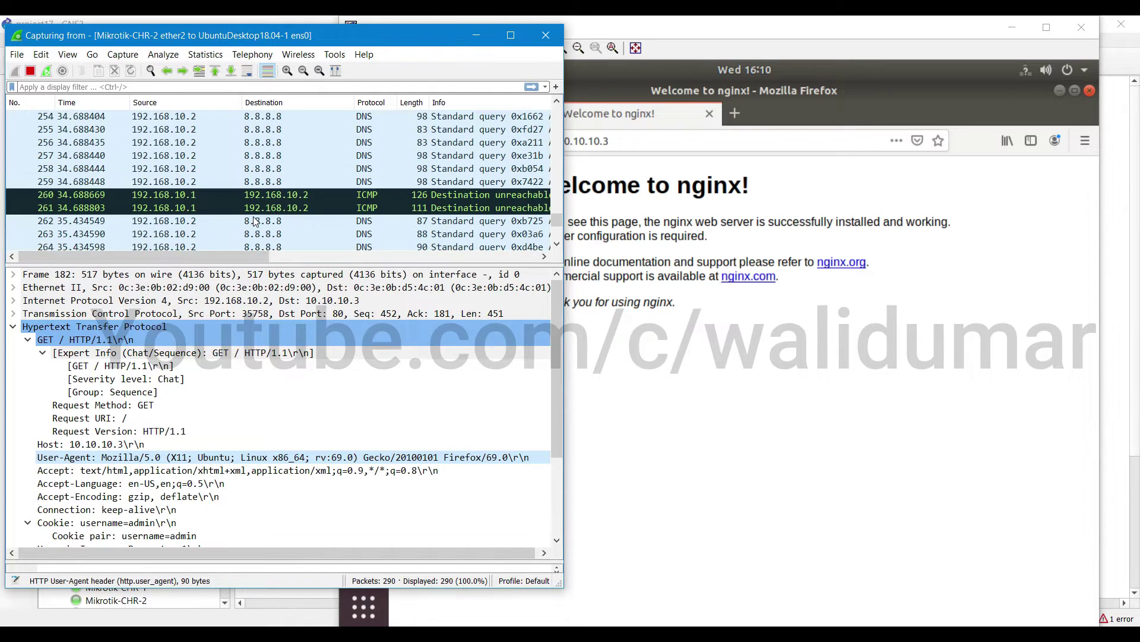
left_click(30, 70)
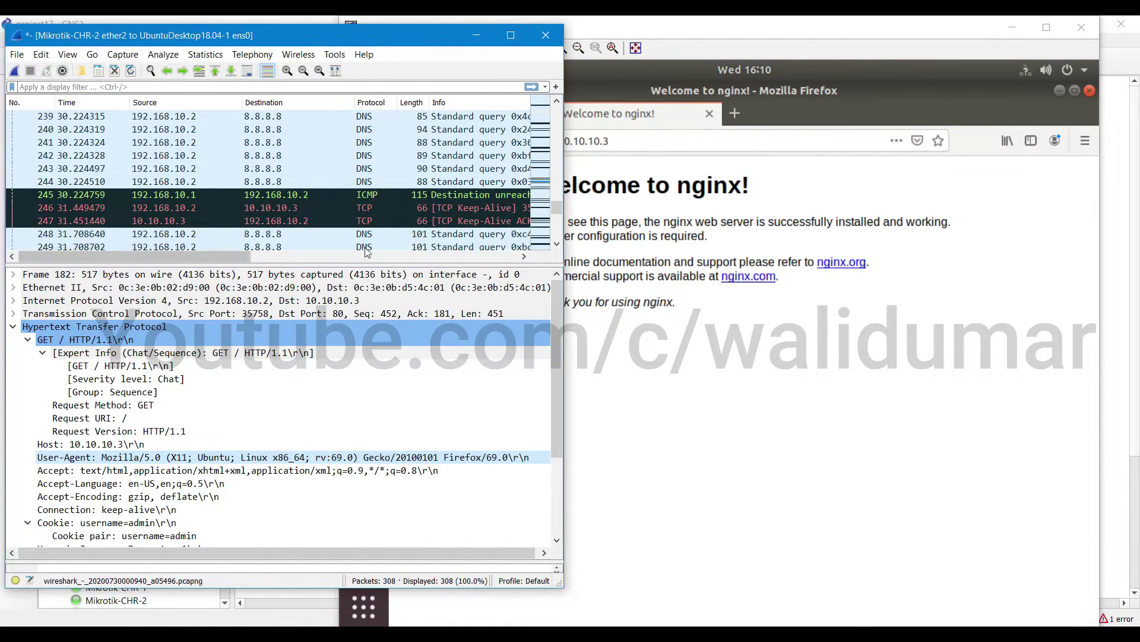
scroll(386, 208, "up", 13)
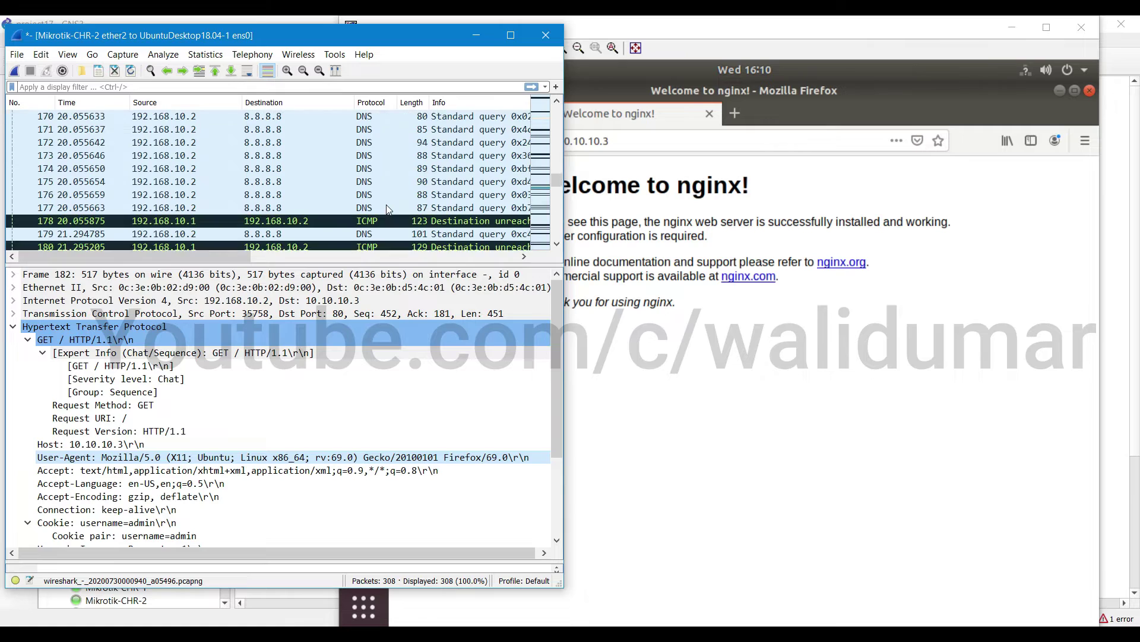
scroll(387, 209, "down", 1)
left_click(386, 208)
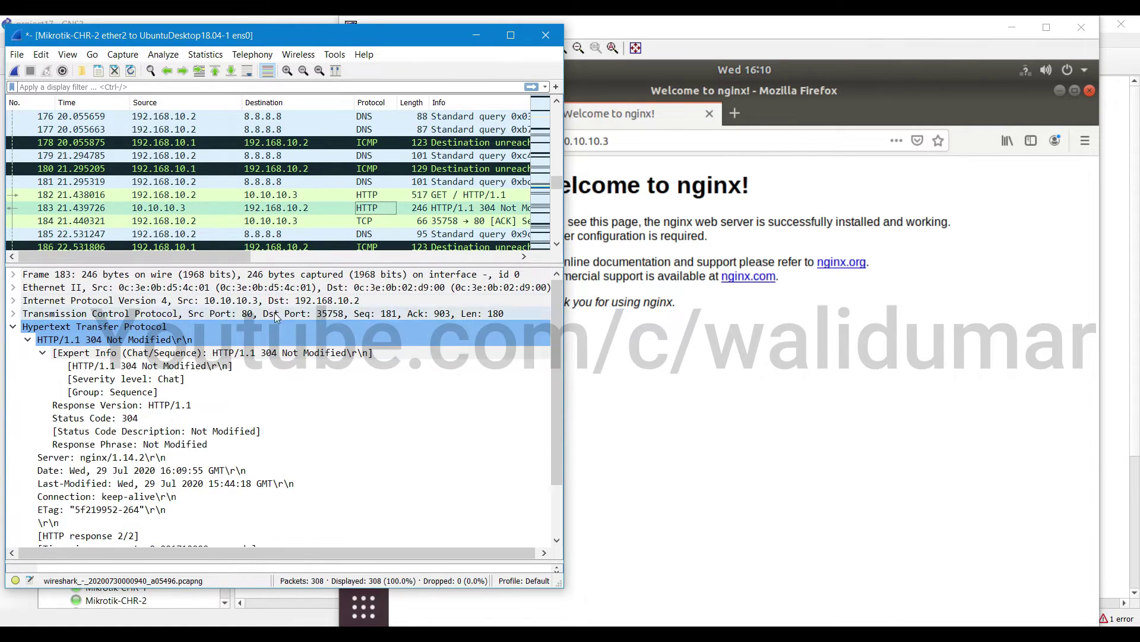
scroll(246, 416, "down", 2)
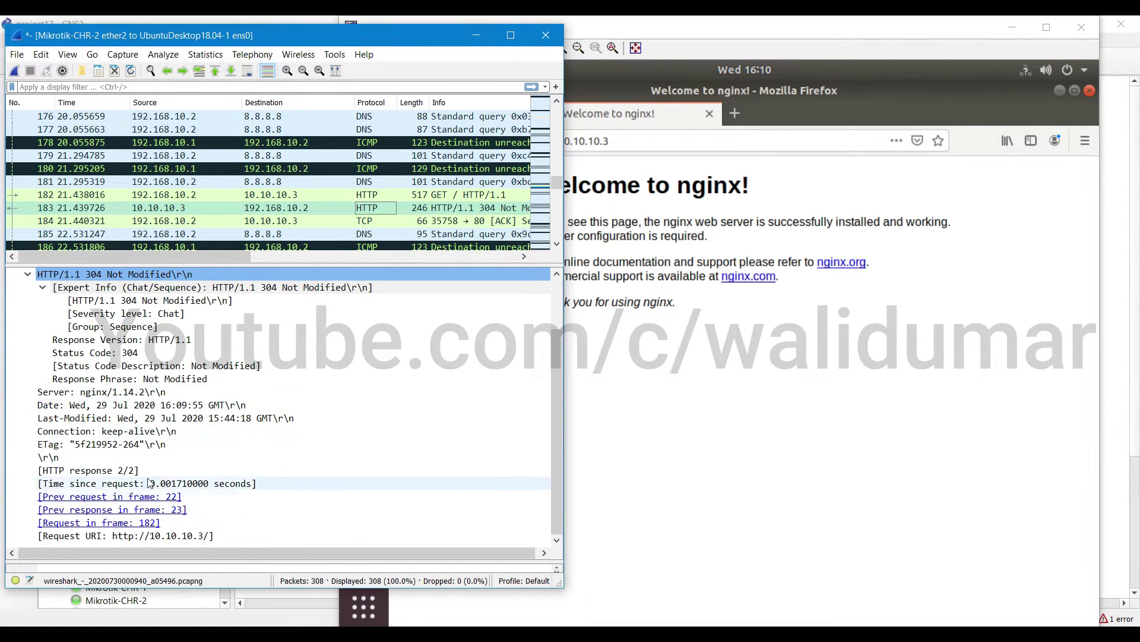
left_click(164, 536)
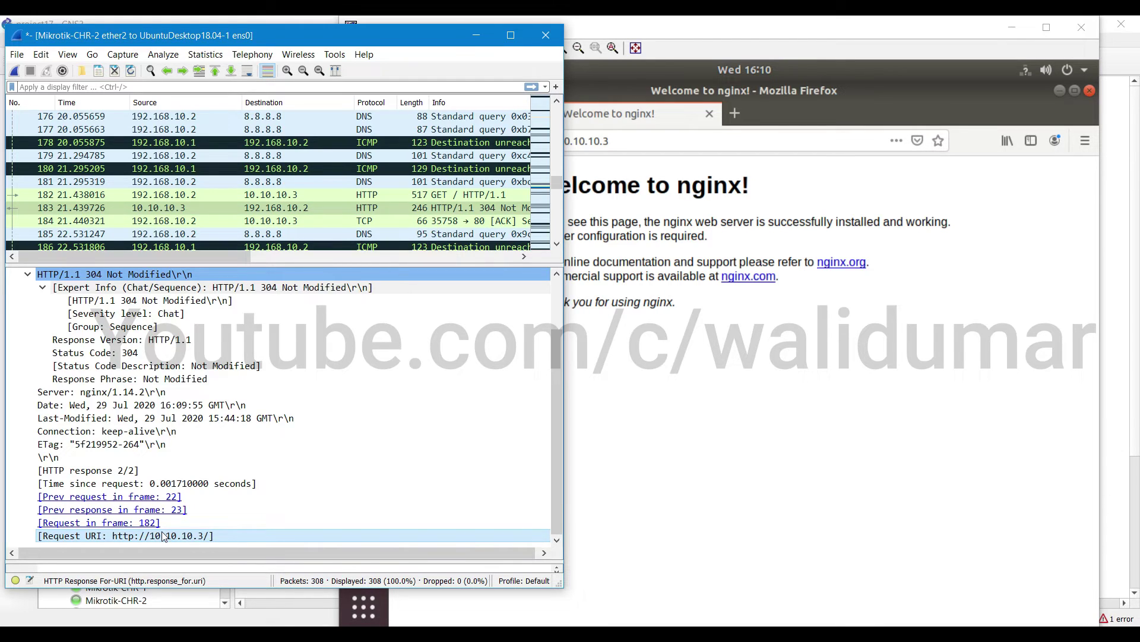
Examine the Server header and the status line in the HTTP response packet's Hypertext Transfer Protocol details
scroll(166, 405, "up", 1)
scroll(167, 405, "up", 1)
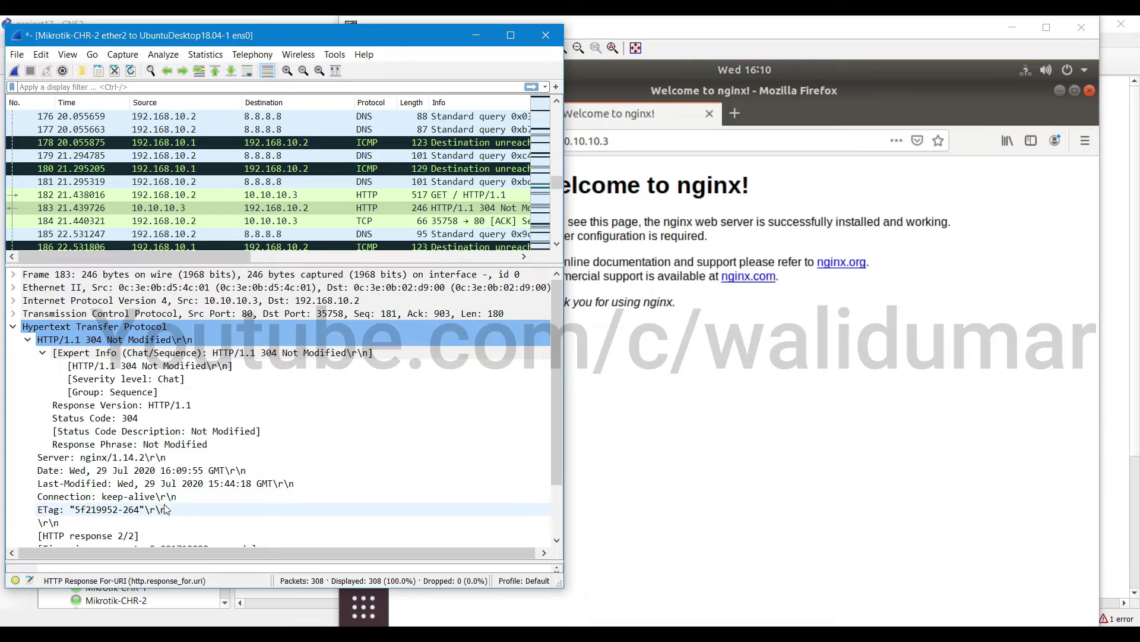
left_click(114, 457)
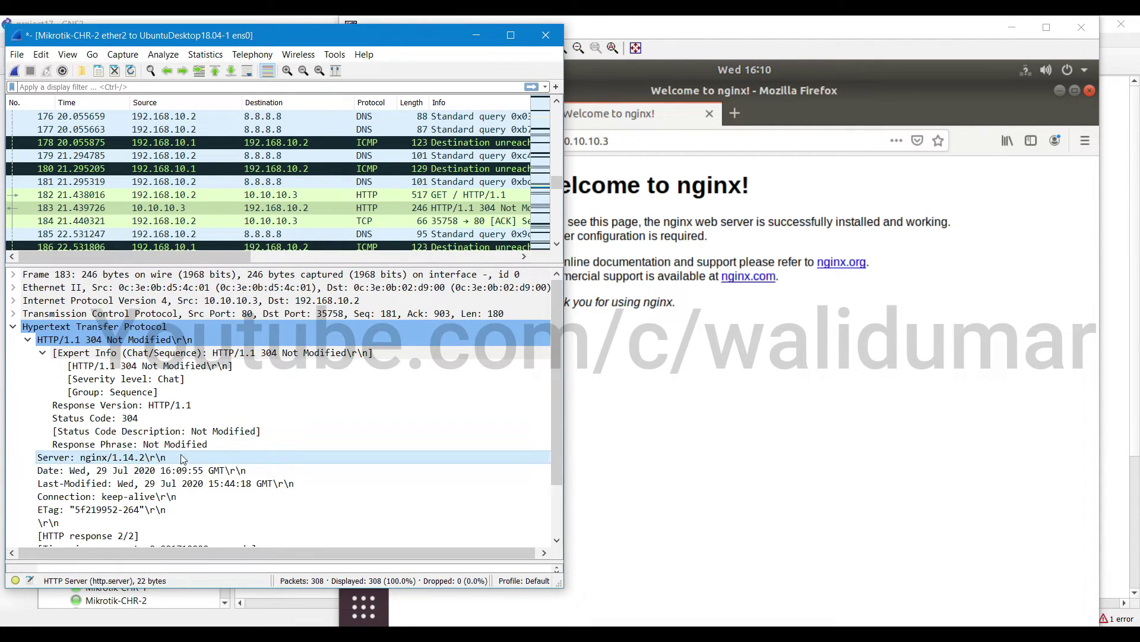
scroll(183, 458, "down", 1)
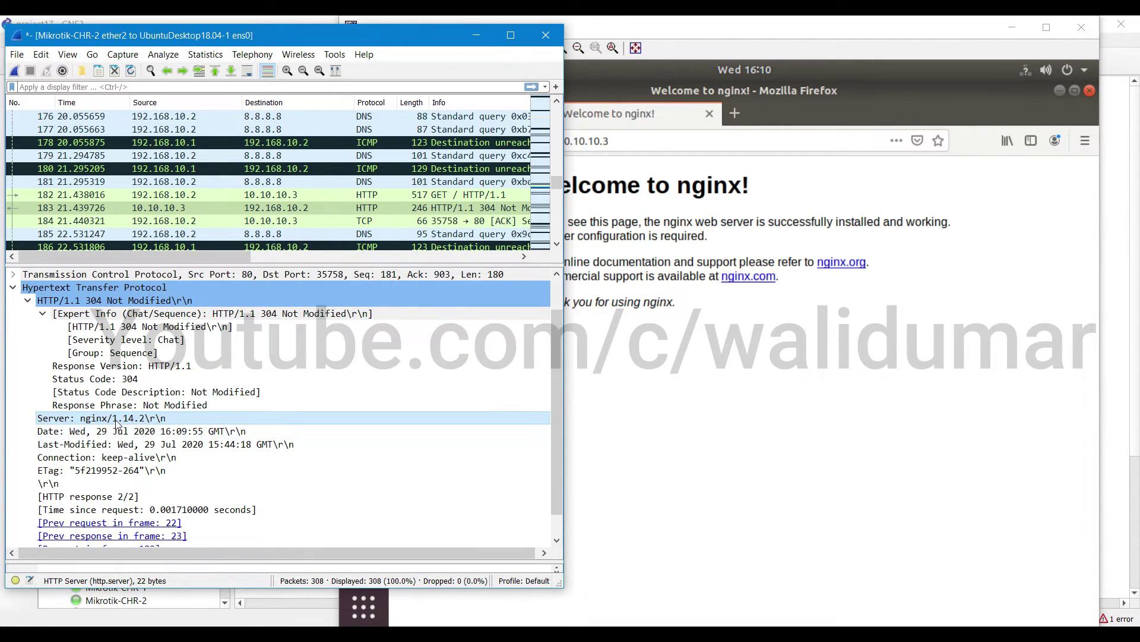
left_click(118, 301)
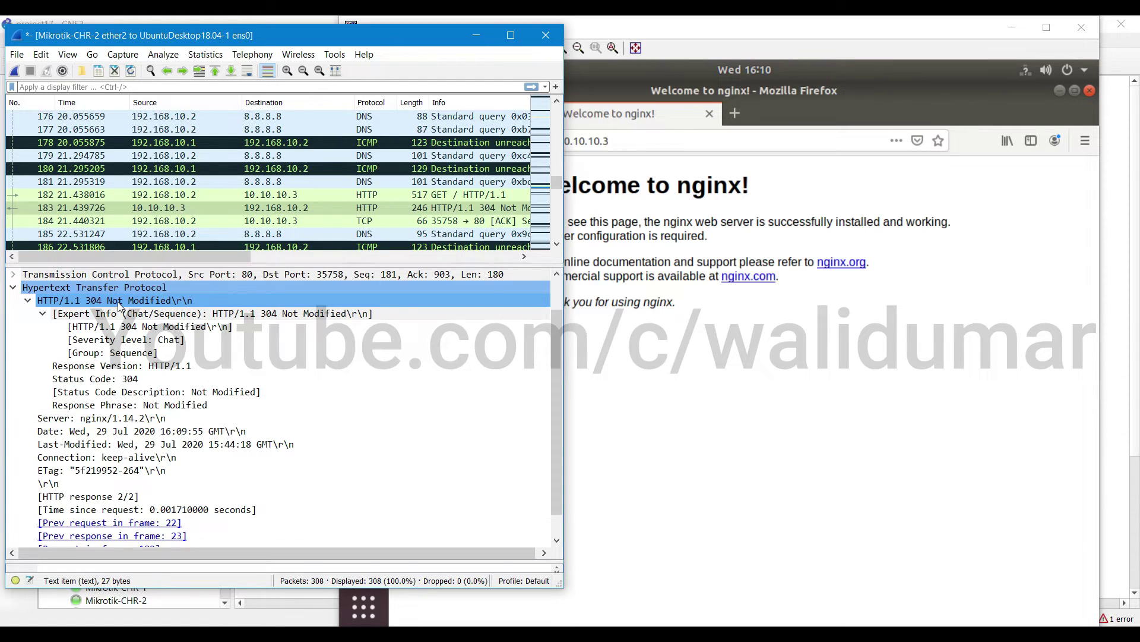
Follow the TCP stream of the HTTP response packet, read through the whole conversation, and close the stream window
right_click(117, 288)
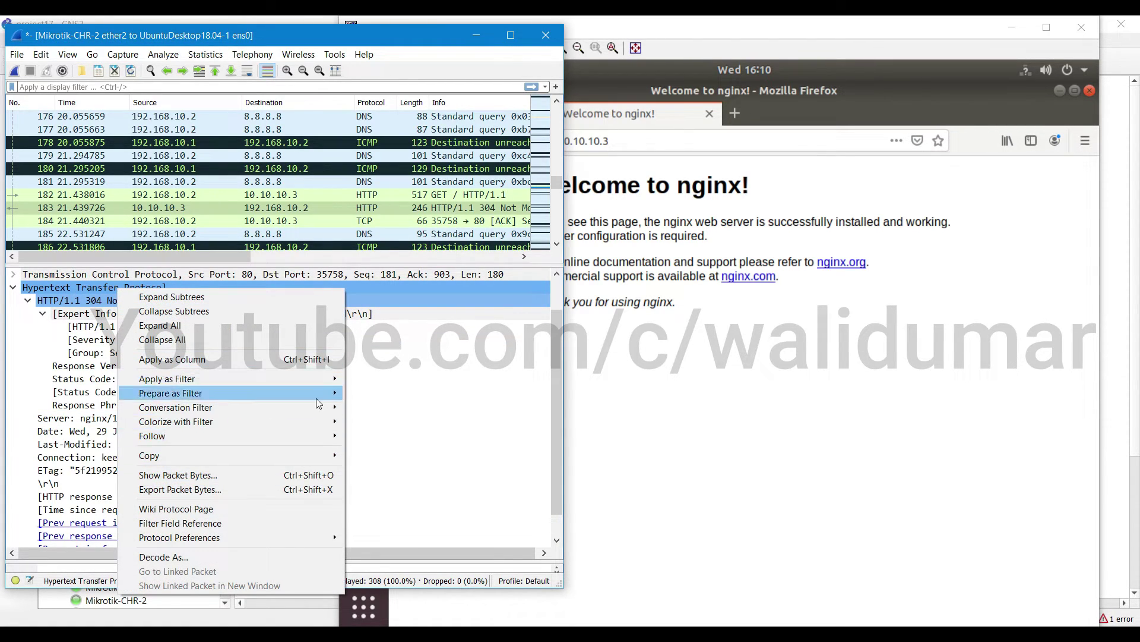
mouse_move(298, 437)
left_click(404, 437)
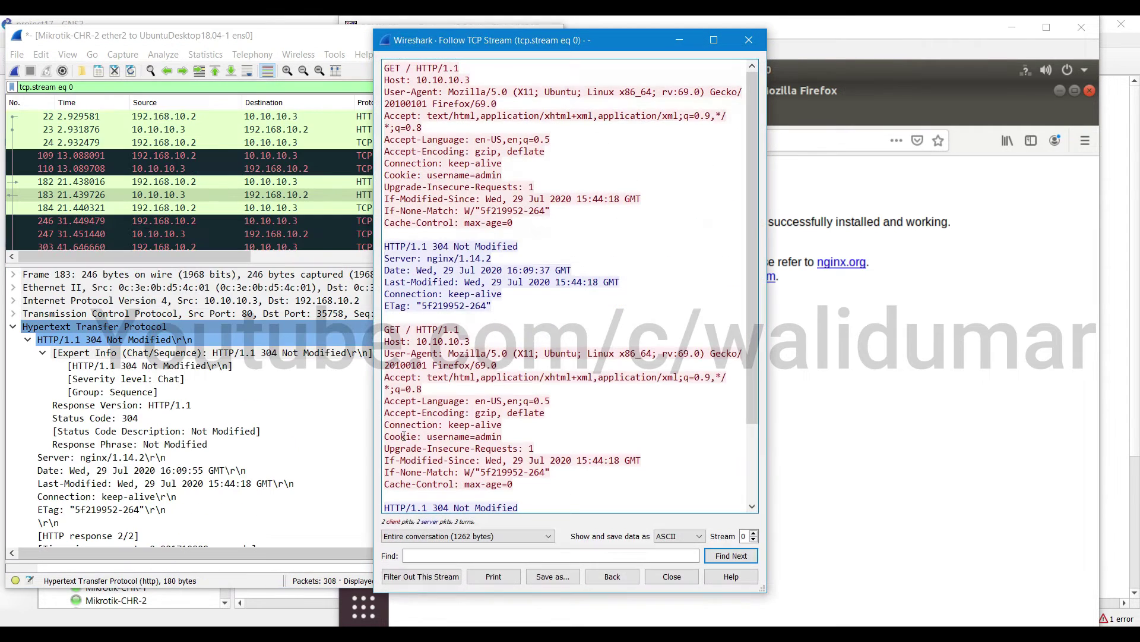
scroll(551, 392, "down", 3)
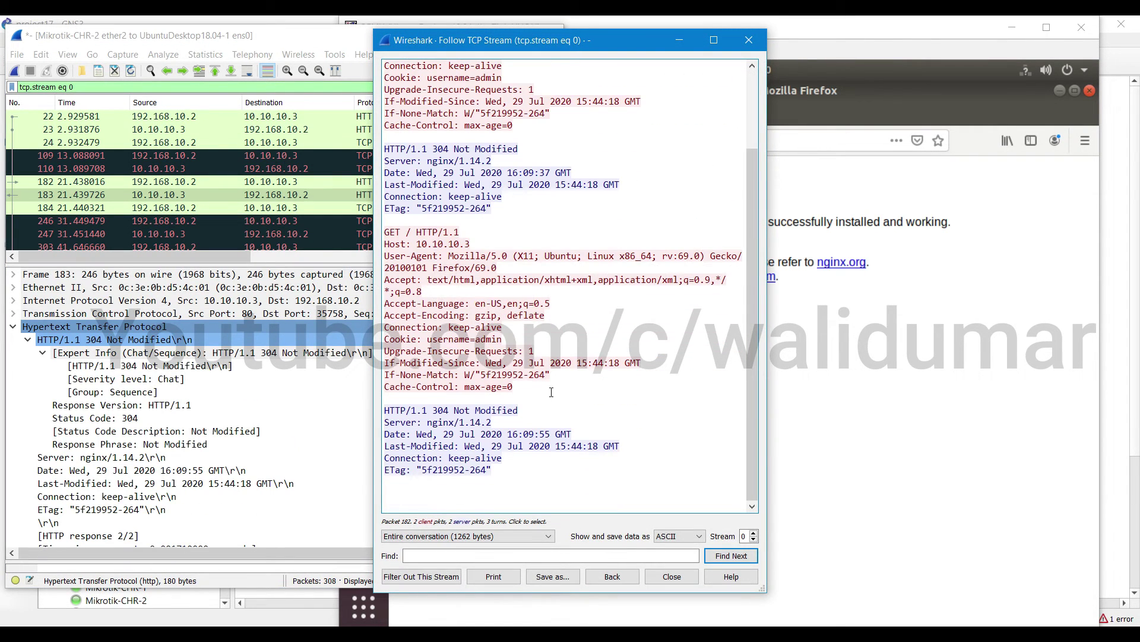
left_click(680, 579)
Follow the HTTP stream of the same response packet, review its requests and responses, and close the stream window
right_click(127, 327)
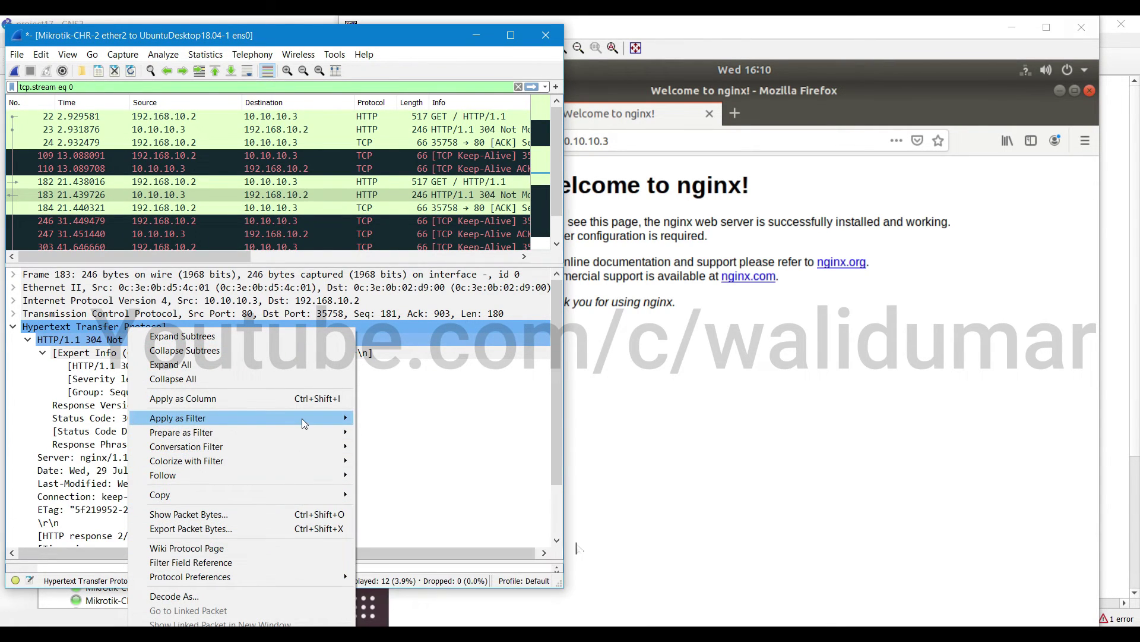
mouse_move(310, 477)
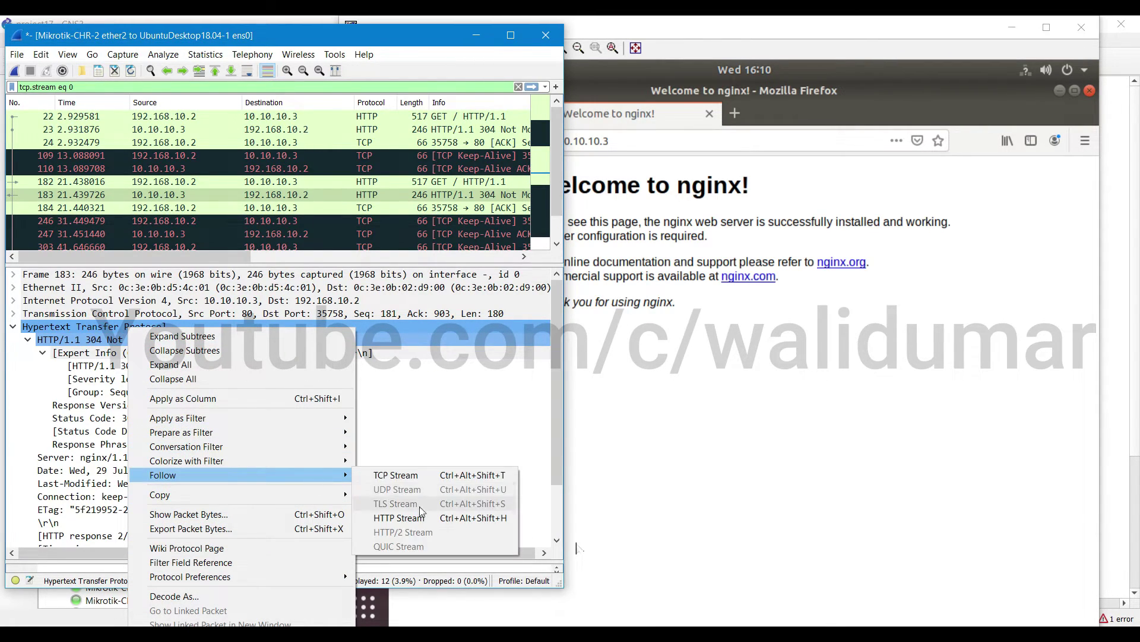
left_click(425, 520)
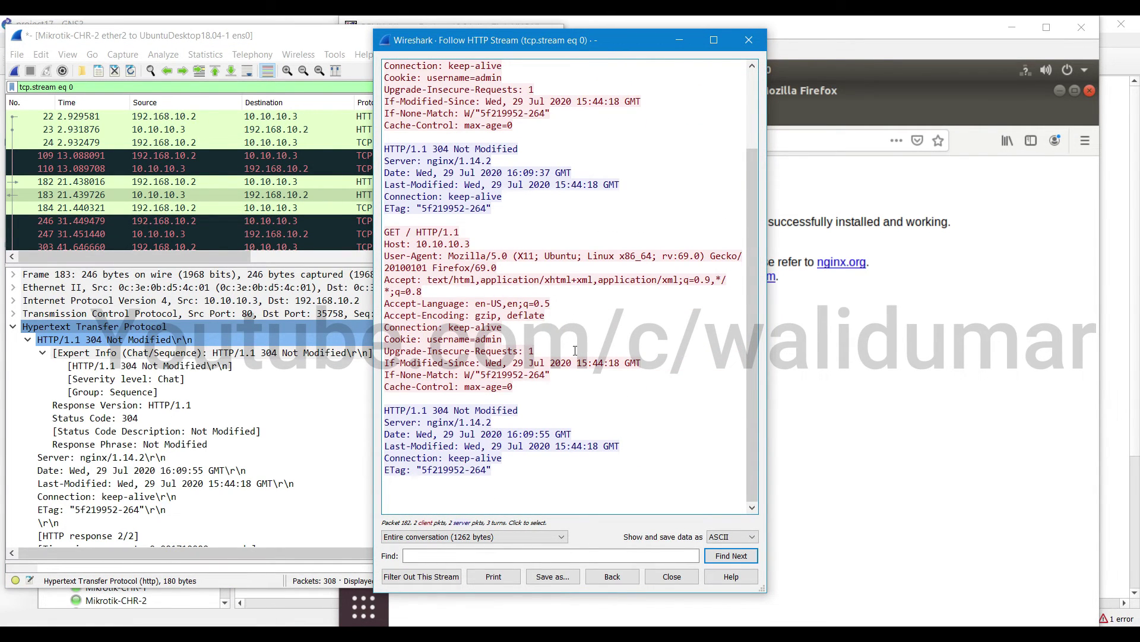
scroll(575, 351, "up", 3)
left_click(671, 577)
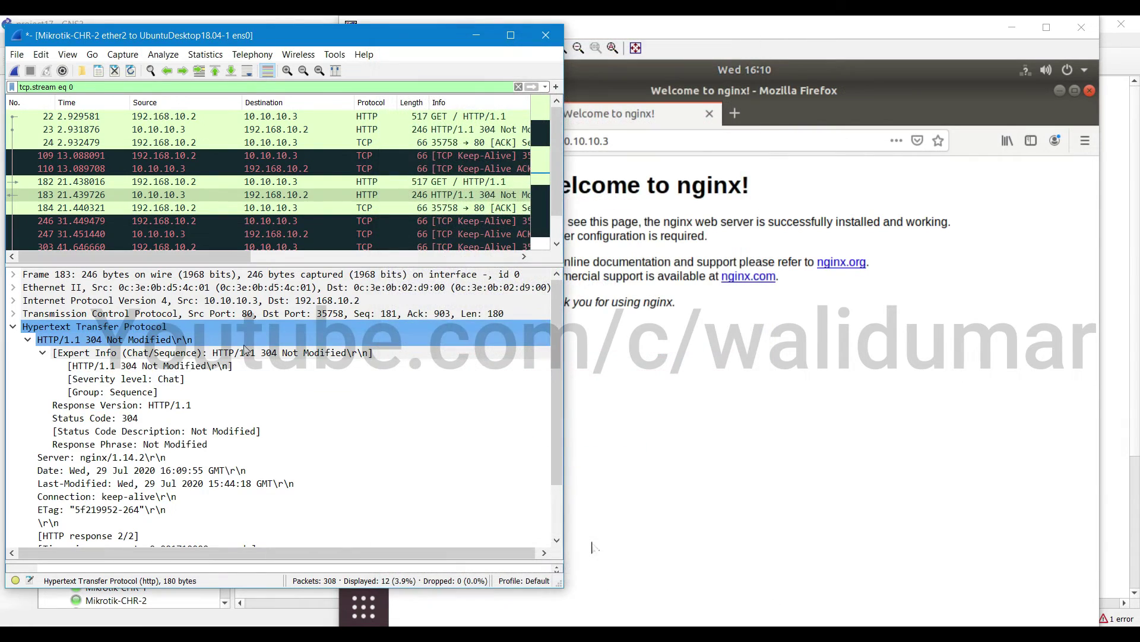
right_click(147, 327)
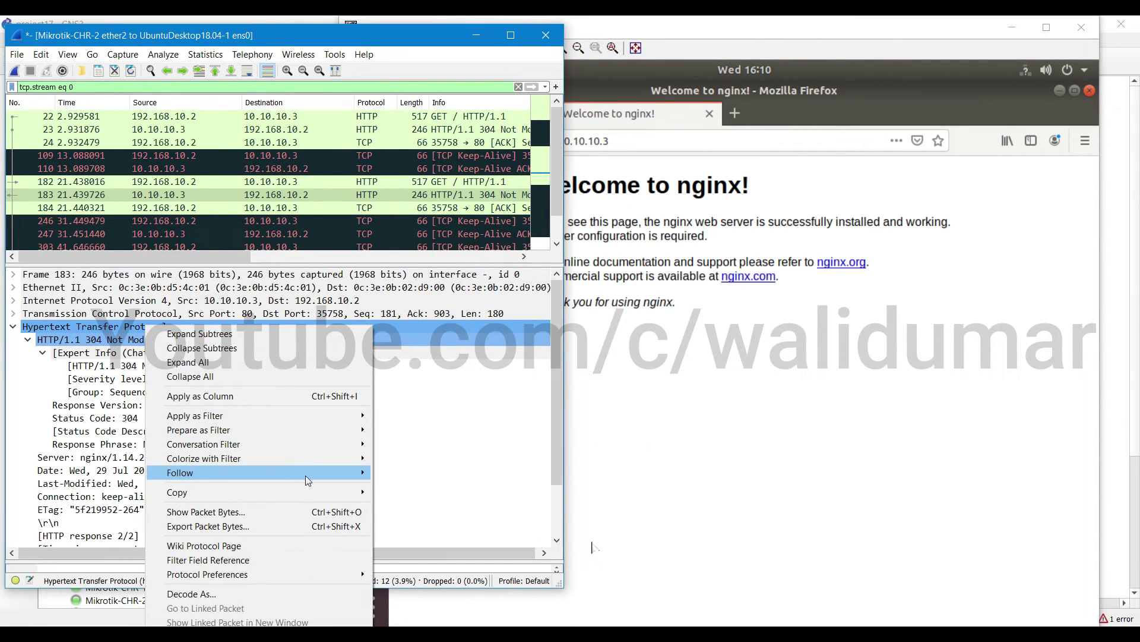
mouse_move(307, 478)
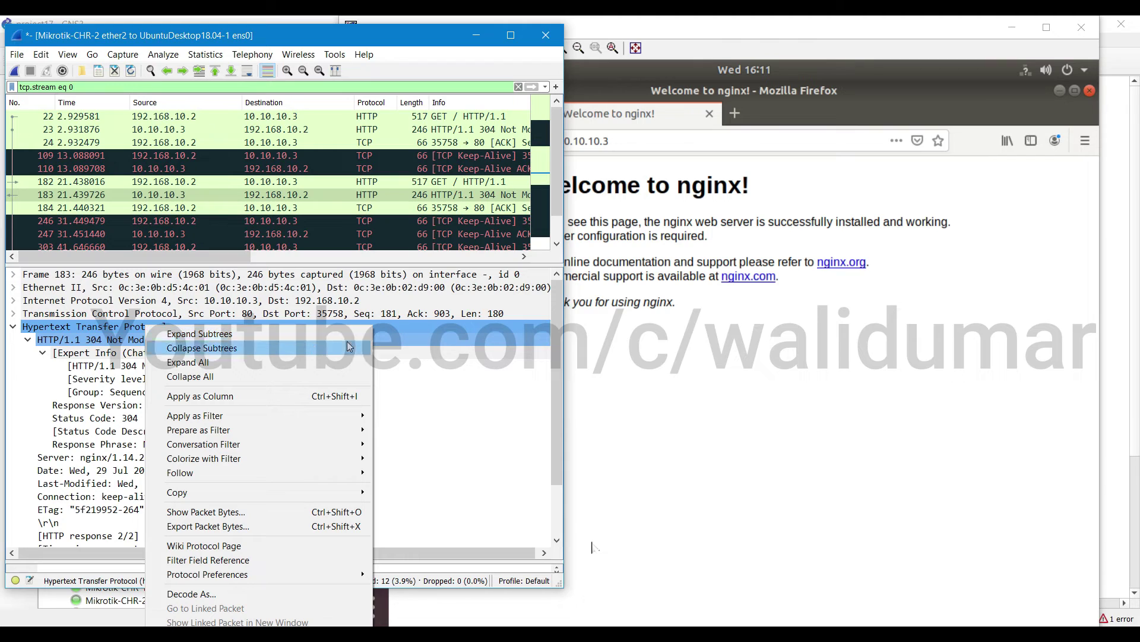
left_click(475, 408)
scroll(475, 403, "down", 2)
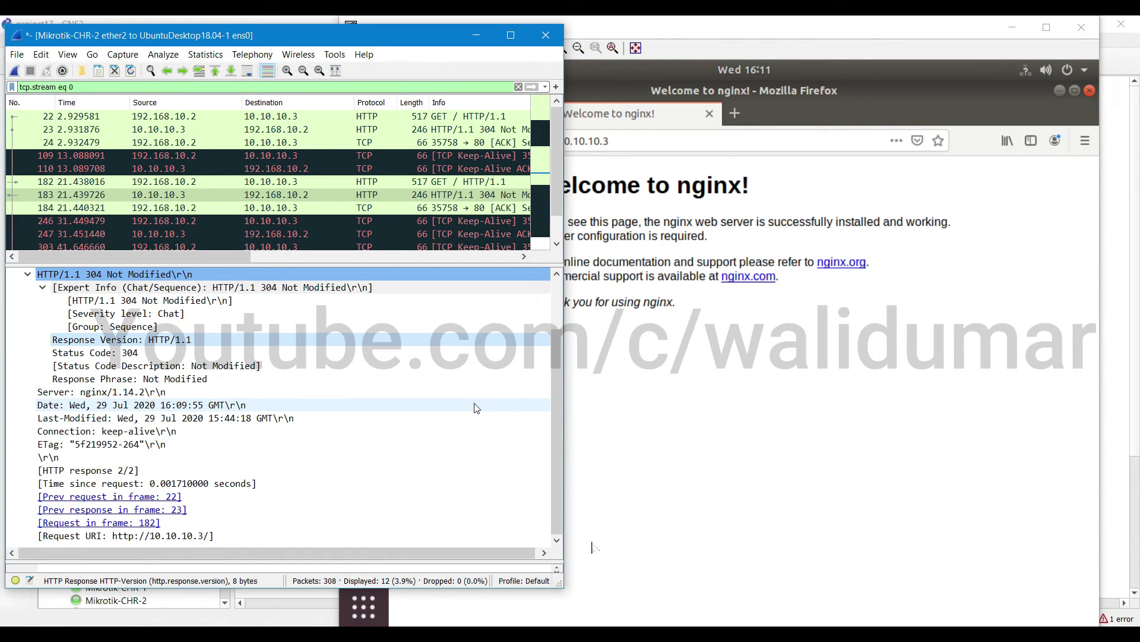
scroll(250, 315, "up", 2)
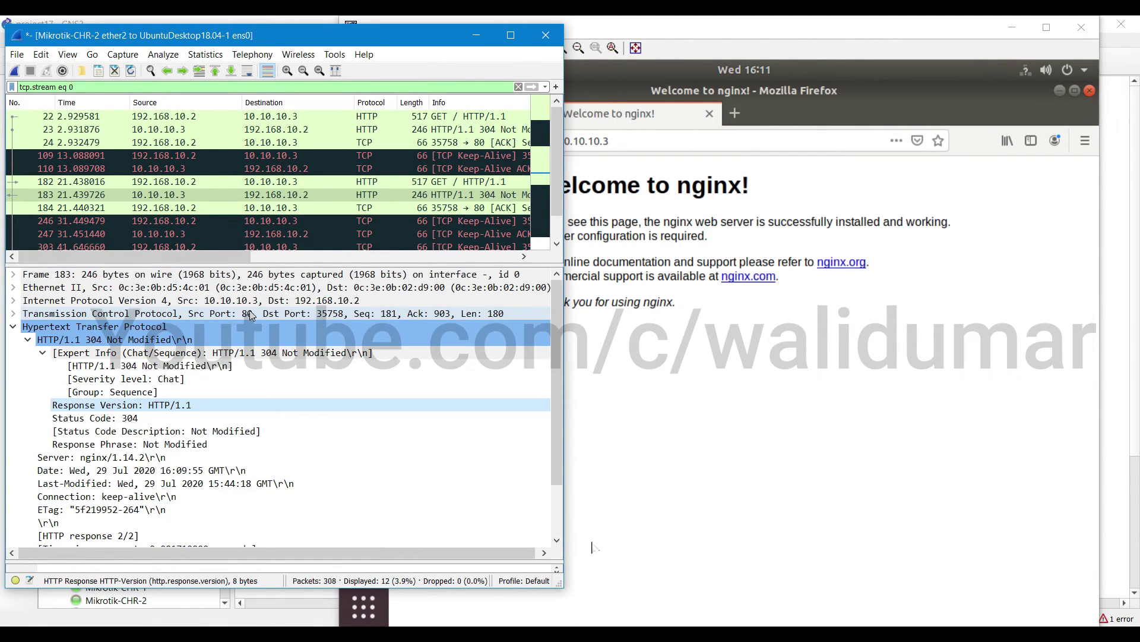